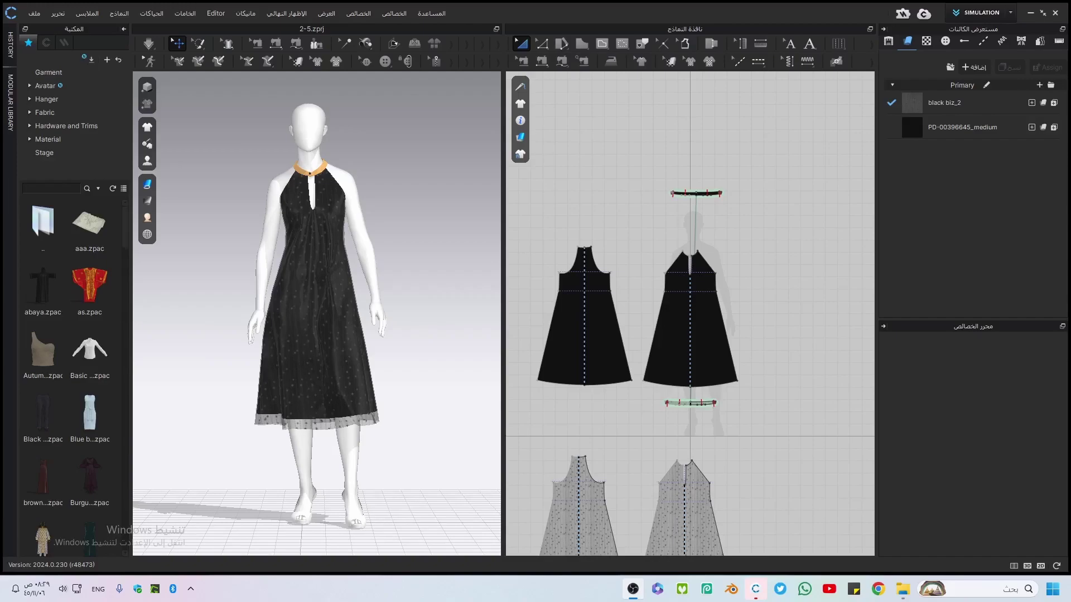
Preview the dress animation in Animation mode, then move to the UV Editor
left_click(1010, 13)
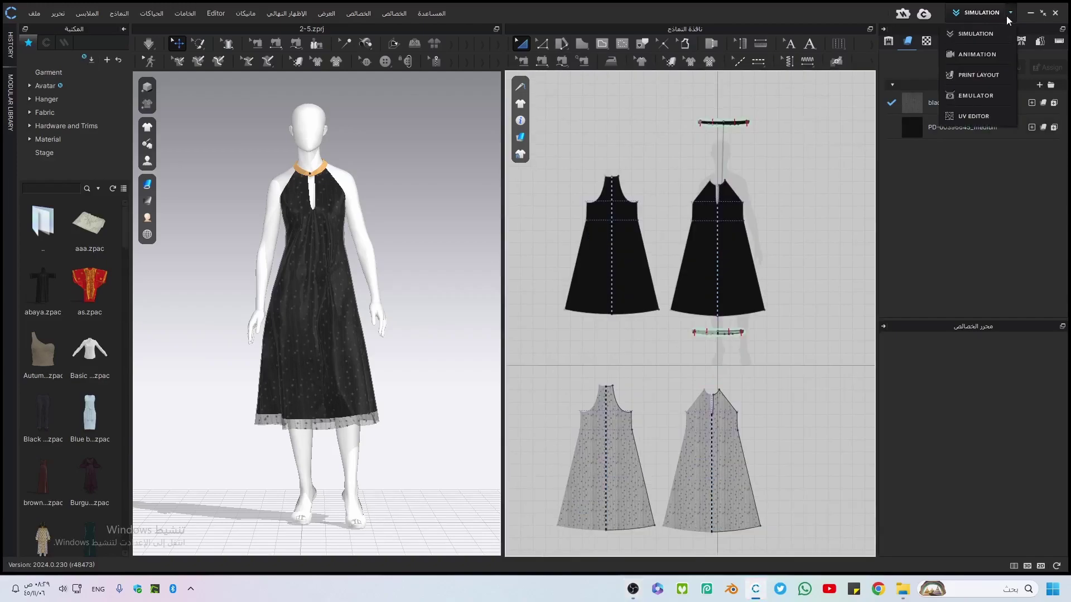
left_click(968, 58)
left_click_drag(123, 438, 155, 446)
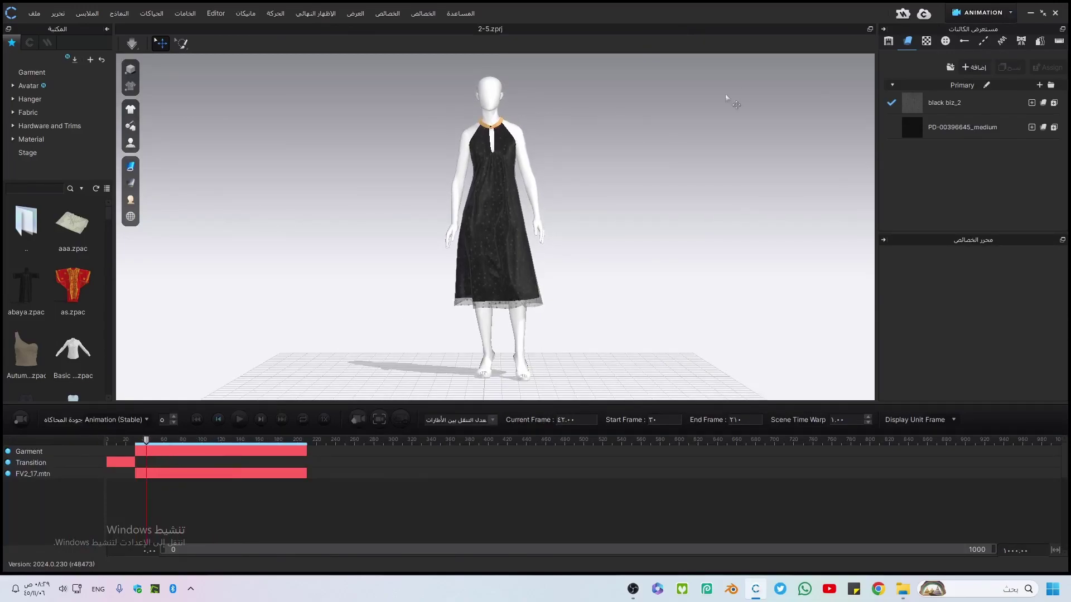
left_click(1010, 12)
left_click(953, 119)
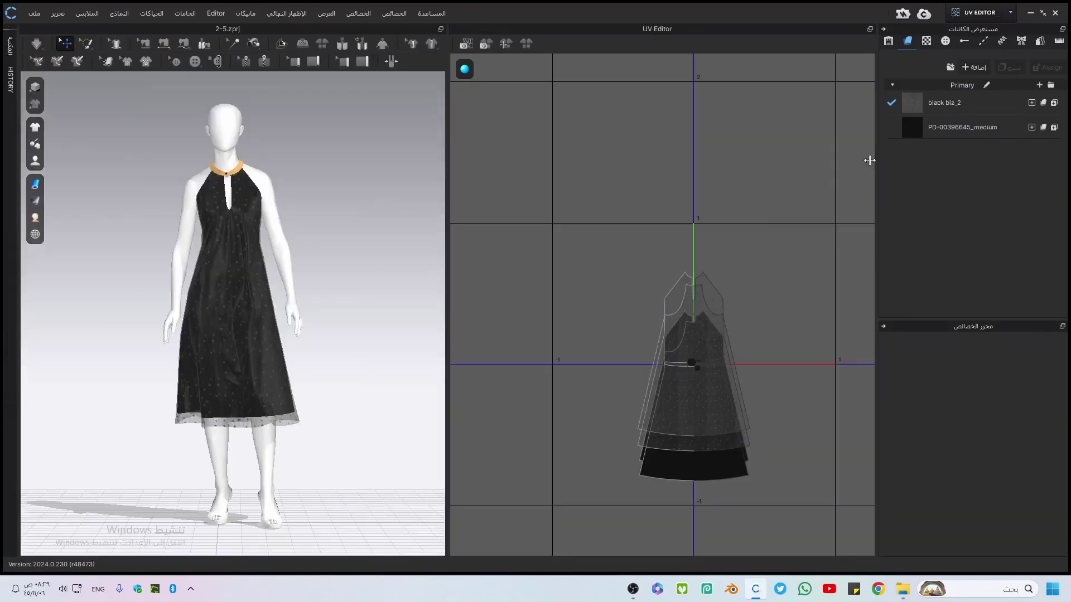
Pack the dress UV pieces into the 0–1 tile with 0.010 padding
left_click(526, 43)
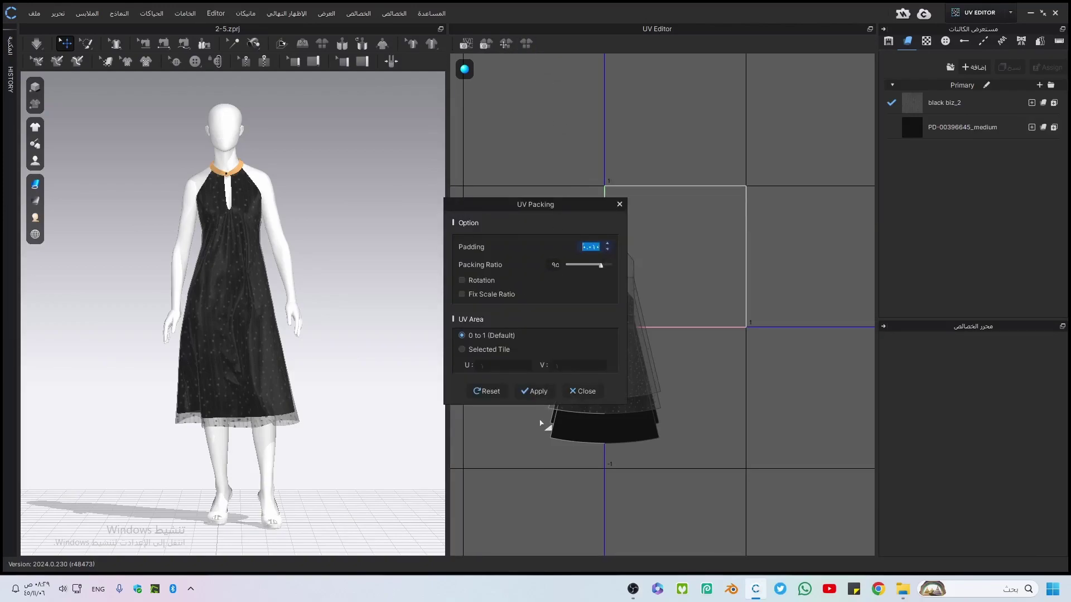
left_click(540, 393)
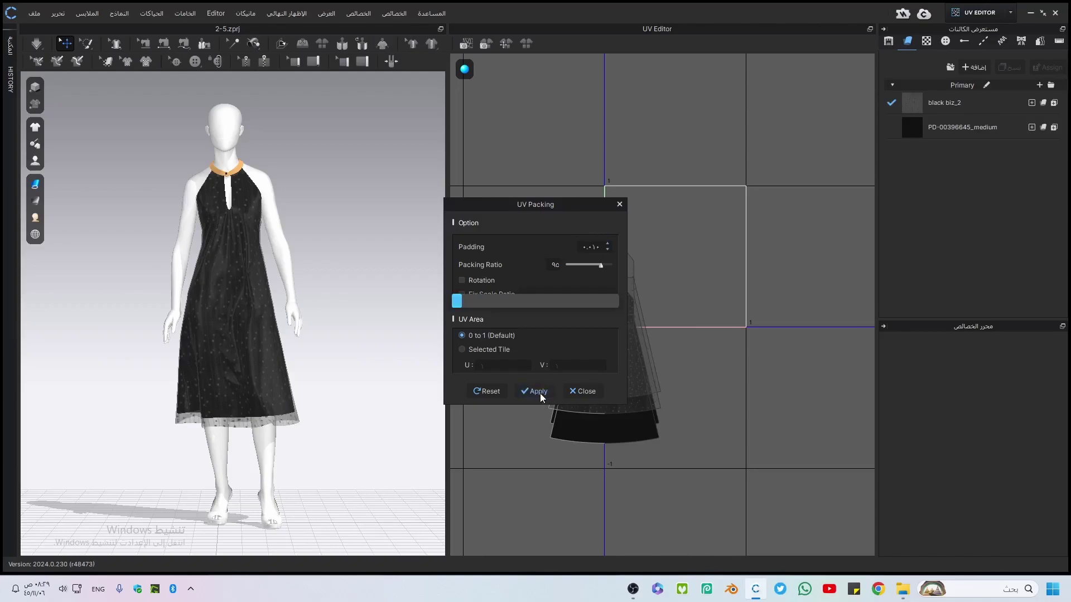
left_click(581, 390)
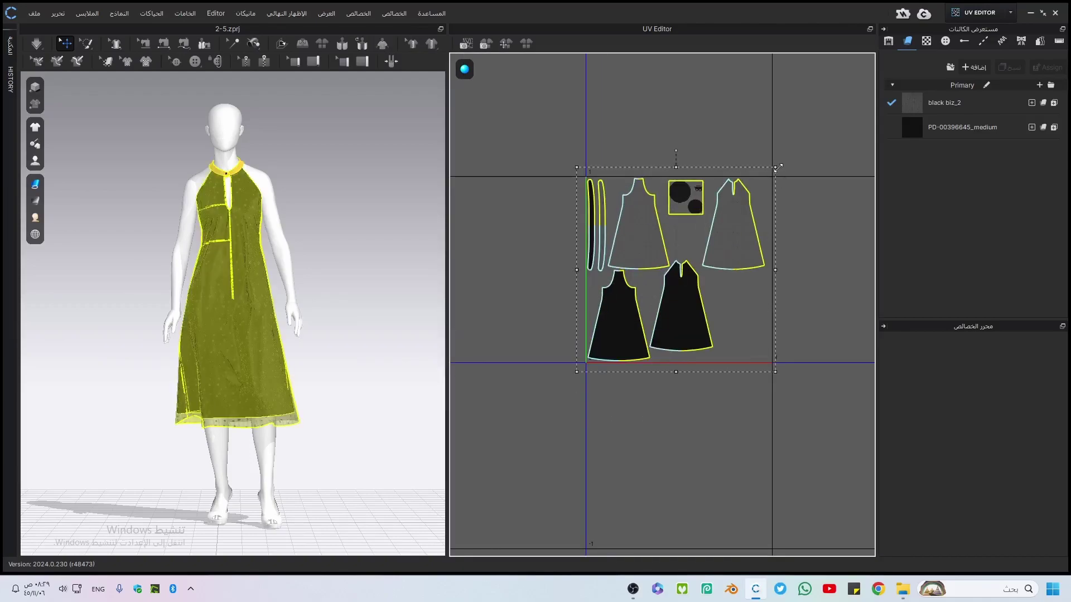
Shrink the packed UV pieces slightly and bring up Fit All UV to 0-1
left_click_drag(775, 167, 762, 180)
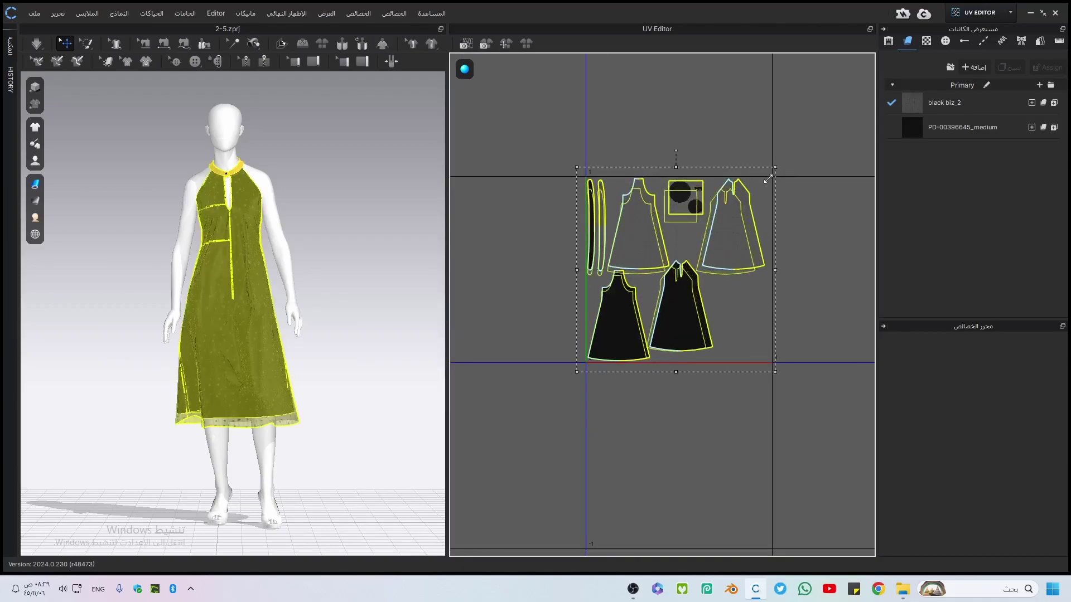
right_click(529, 221)
left_click(546, 224)
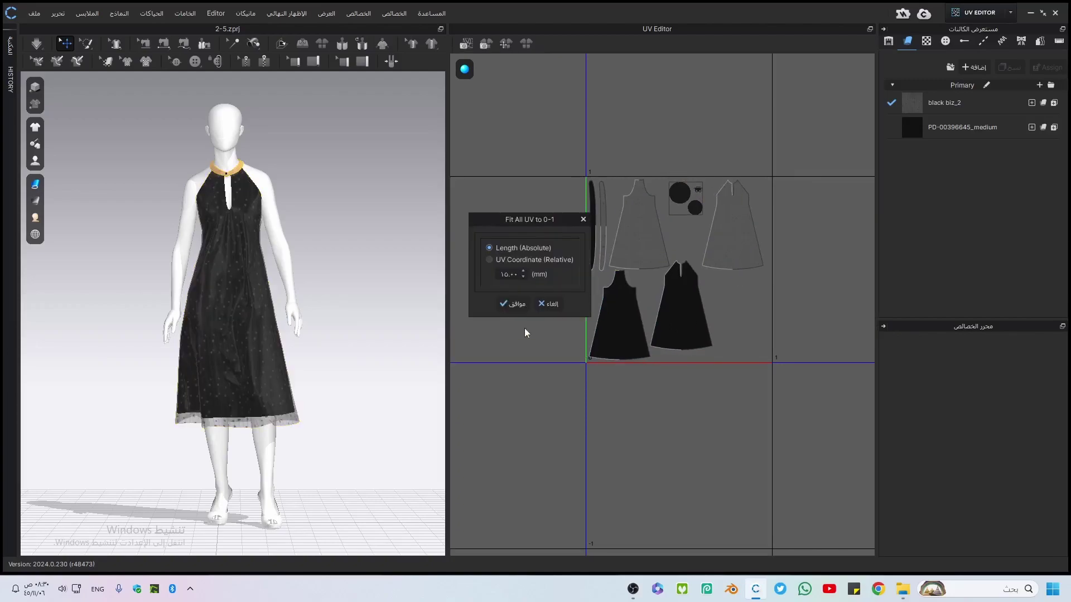
Confirm fitting all UVs into the 0–1 tile and view the packed layout
left_click(511, 304)
middle_click_drag(631, 297, 589, 338)
scroll(589, 338, "up", 2)
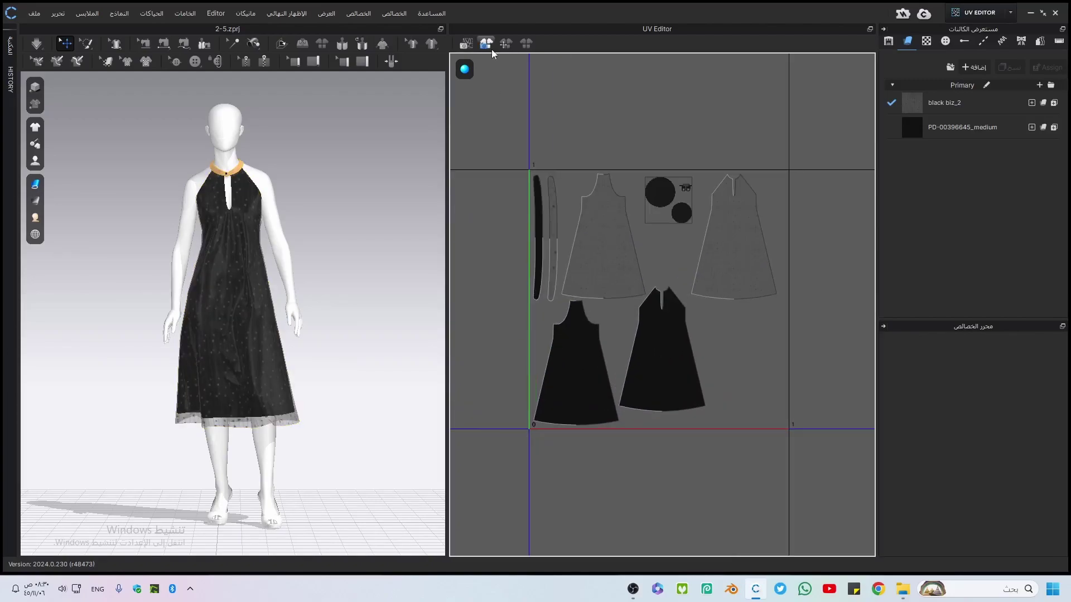
Set the texture bake save path to 2-5/2--5.png
left_click(485, 49)
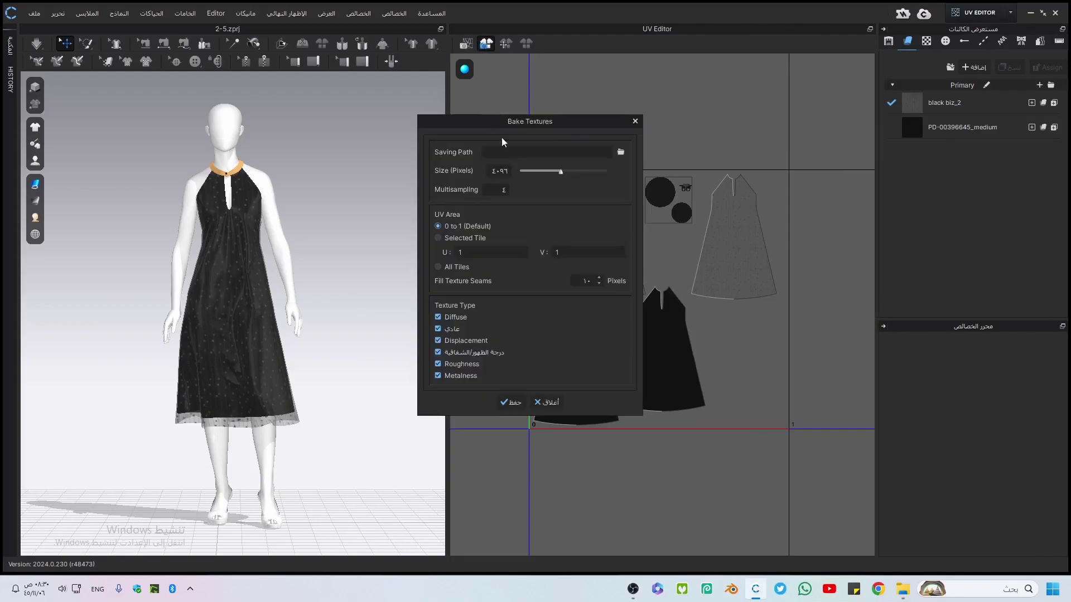
left_click(620, 152)
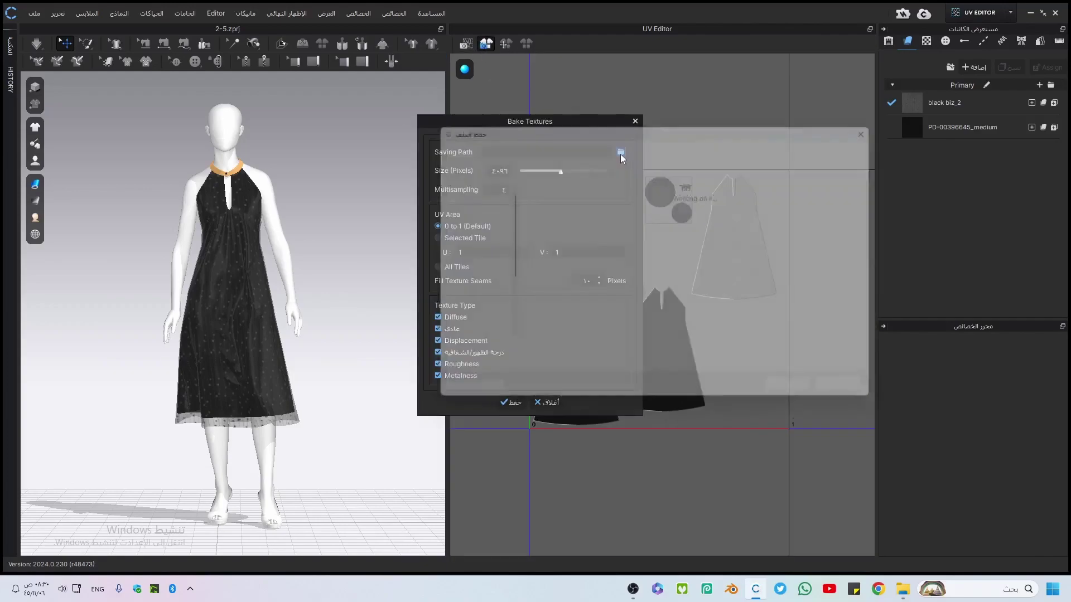
left_click(607, 149)
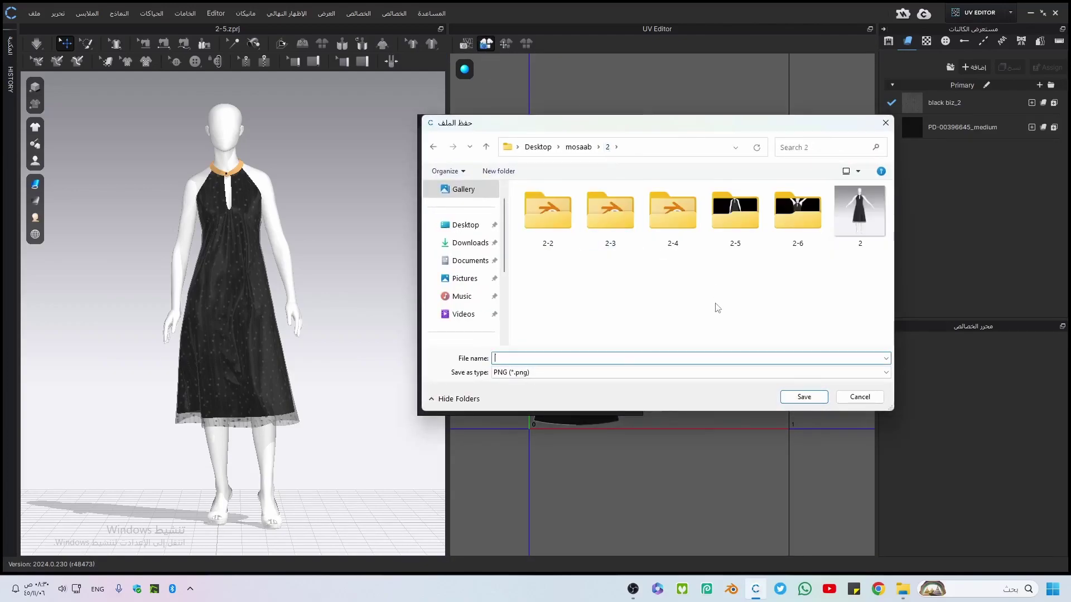
double_click(735, 212)
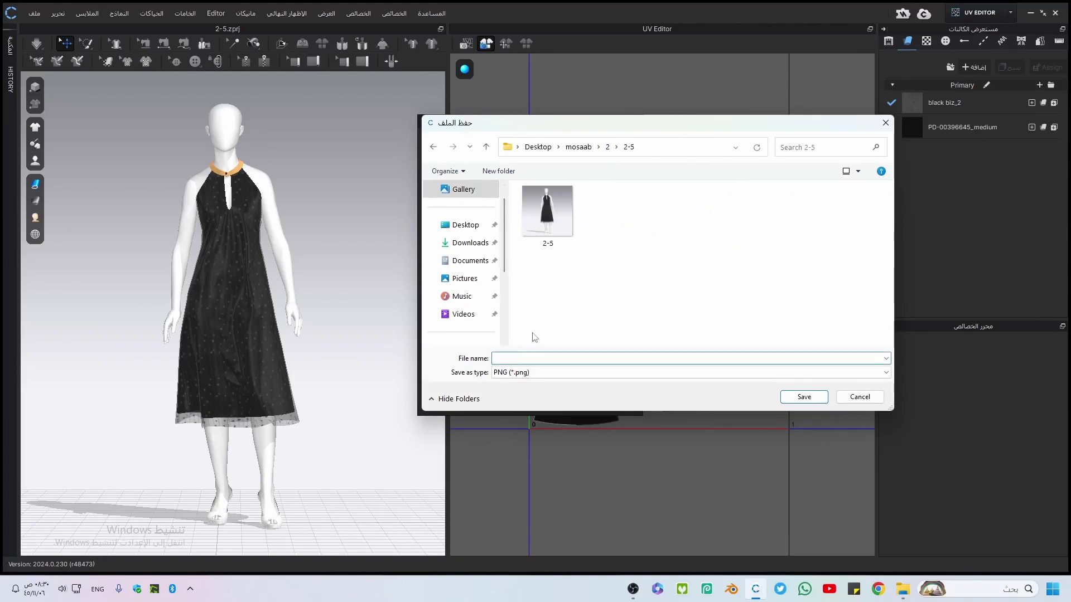
type("2--5")
left_click(803, 399)
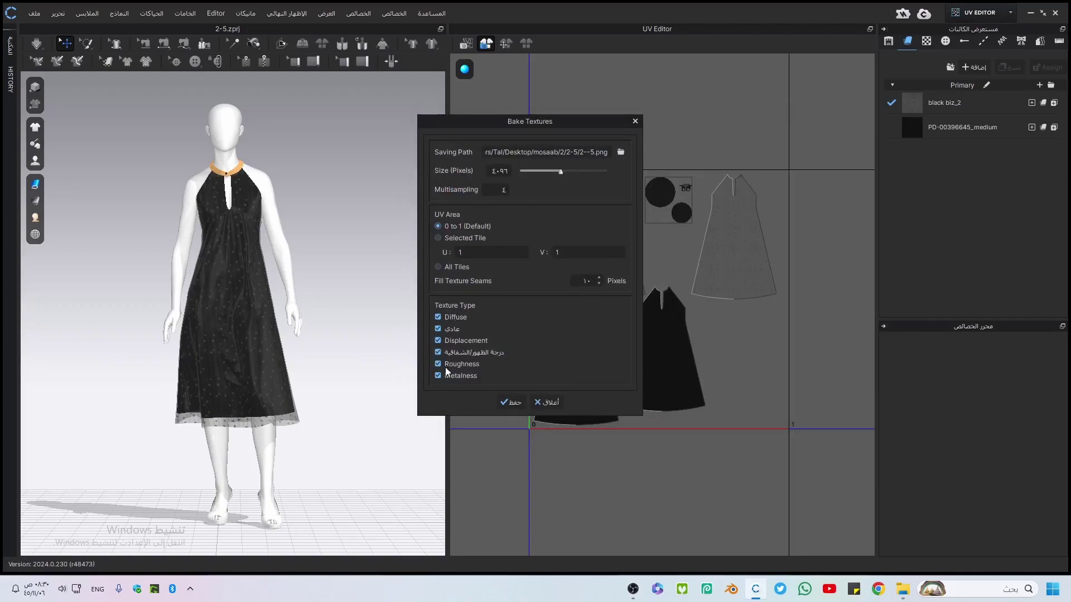
Bake the six texture maps at 4096 pixels and close the bake dialog
left_click(510, 402)
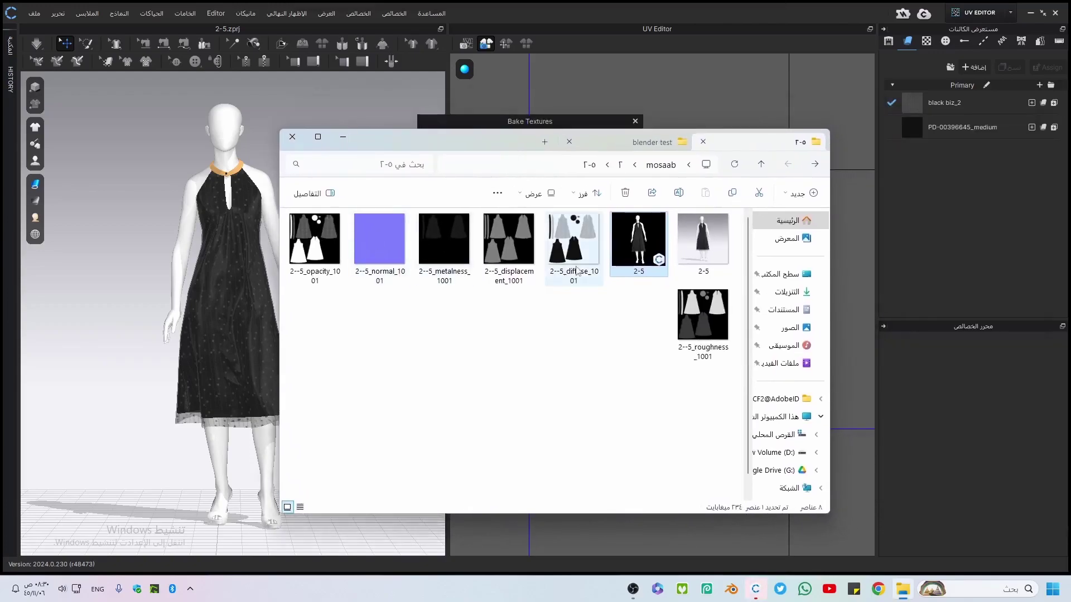
key("alt+F4")
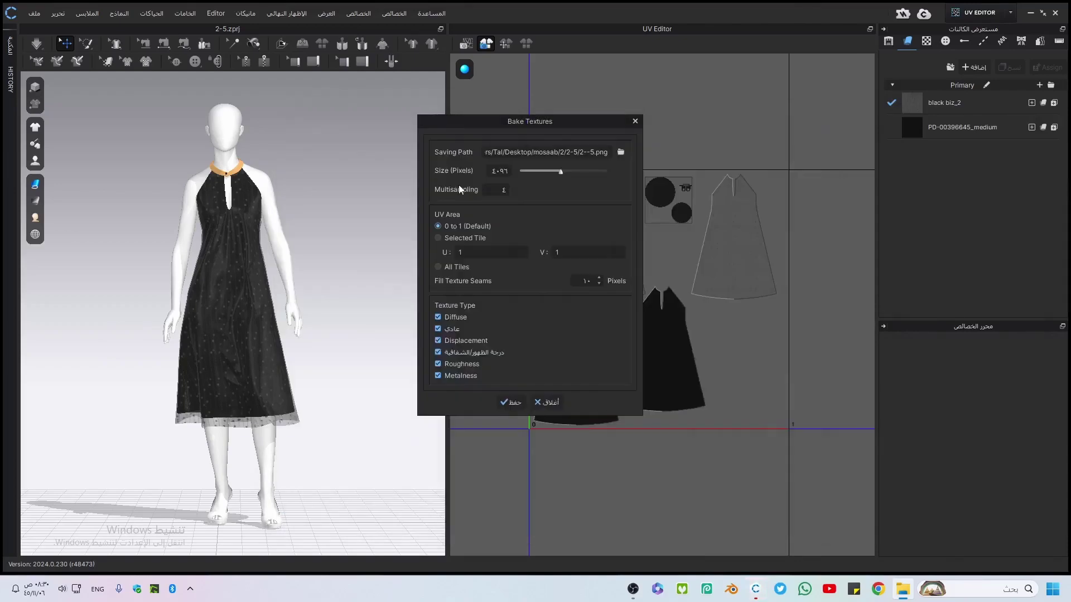
left_click(547, 400)
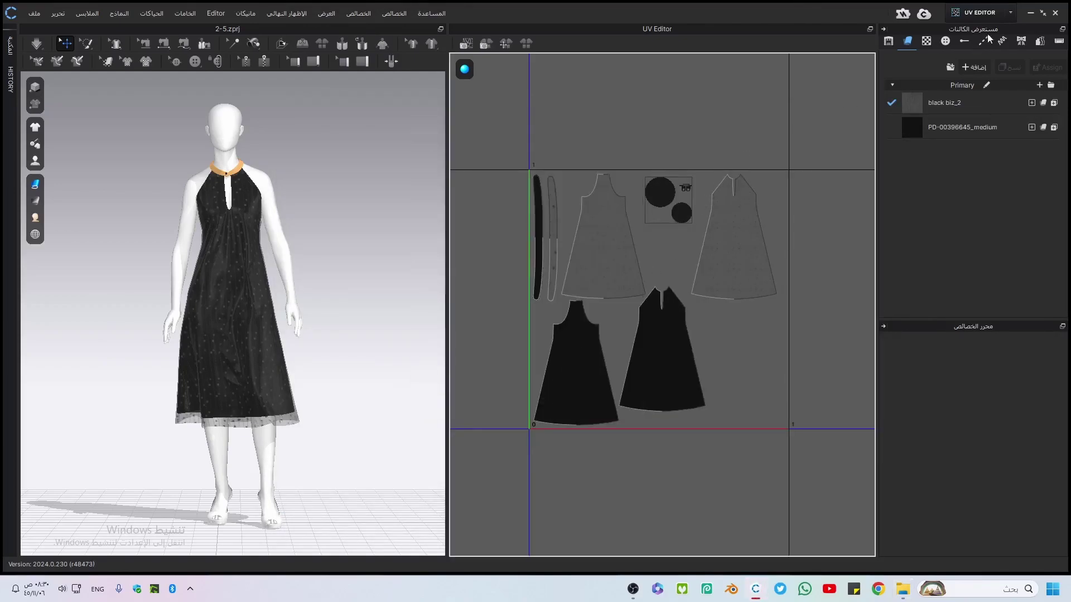
left_click(984, 12)
Return to Animation mode, scrub to frame 111, then back to the start
left_click(975, 55)
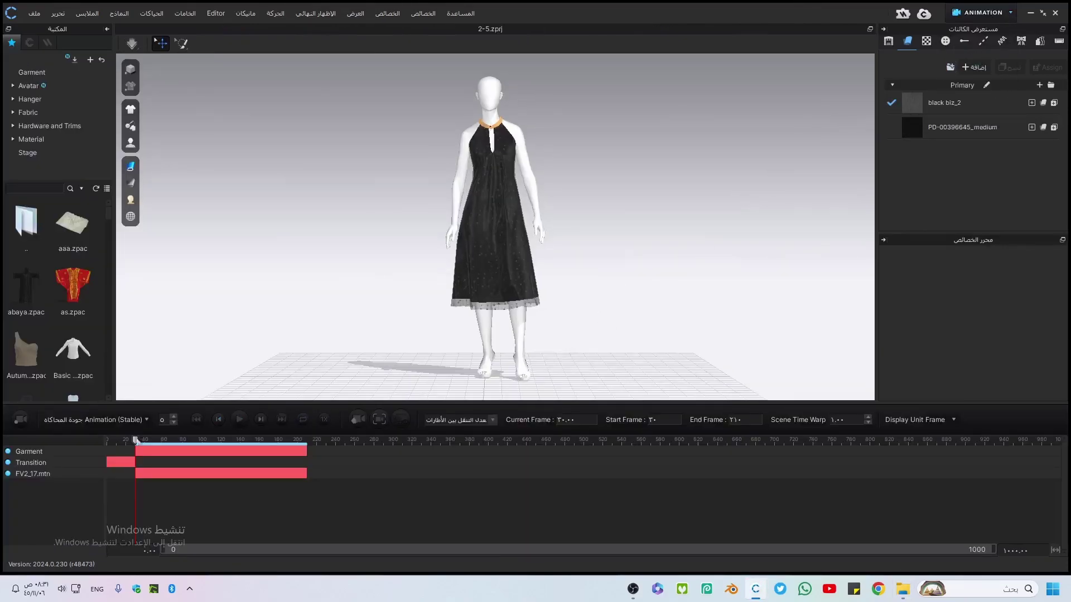
left_click_drag(136, 441, 214, 444)
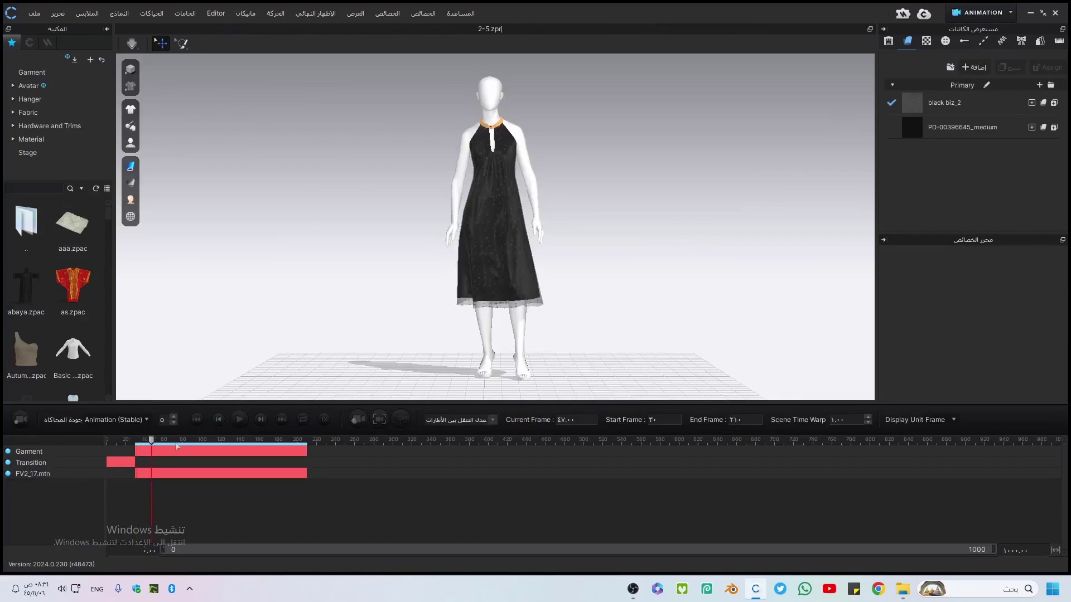
left_click(199, 424)
Export as Alembic (OGAWA) named 2-5 in the 2-5 folder
left_click(34, 13)
mouse_move(37, 147)
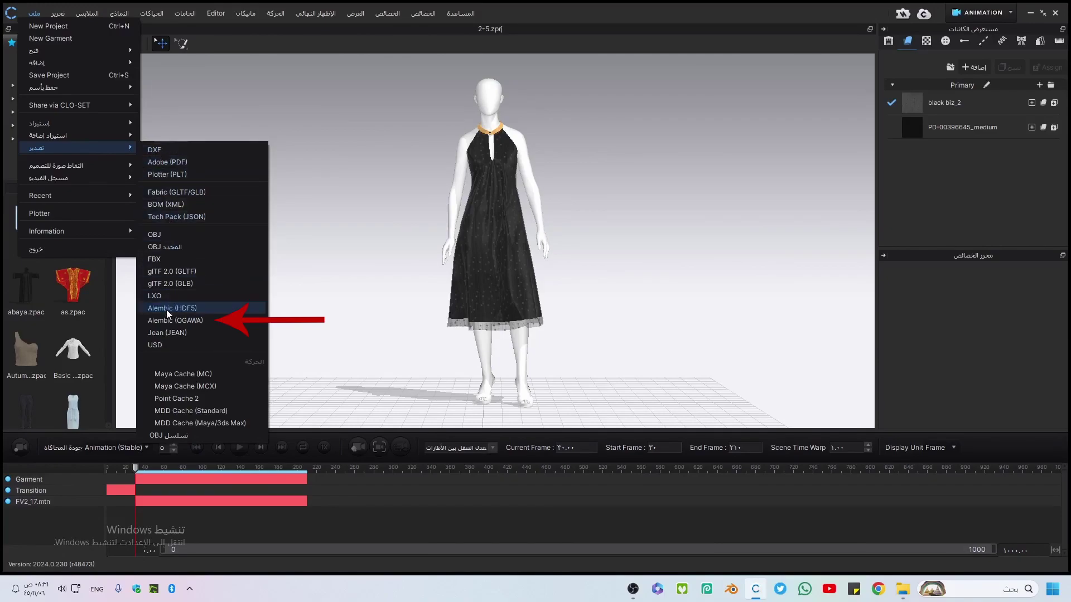
left_click(173, 320)
left_click_drag(221, 17, 525, 108)
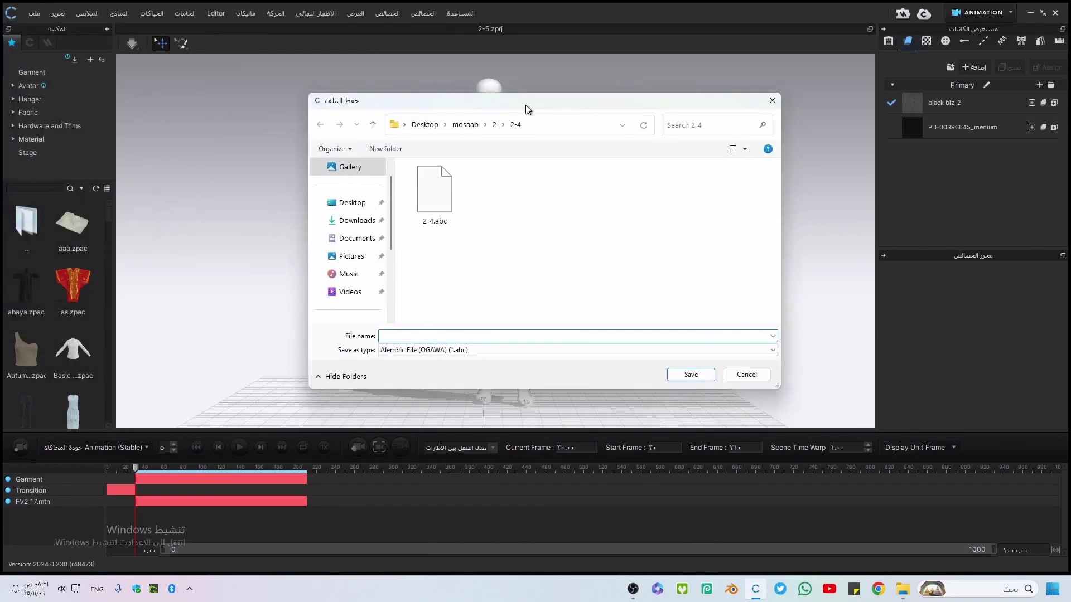
left_click(494, 124)
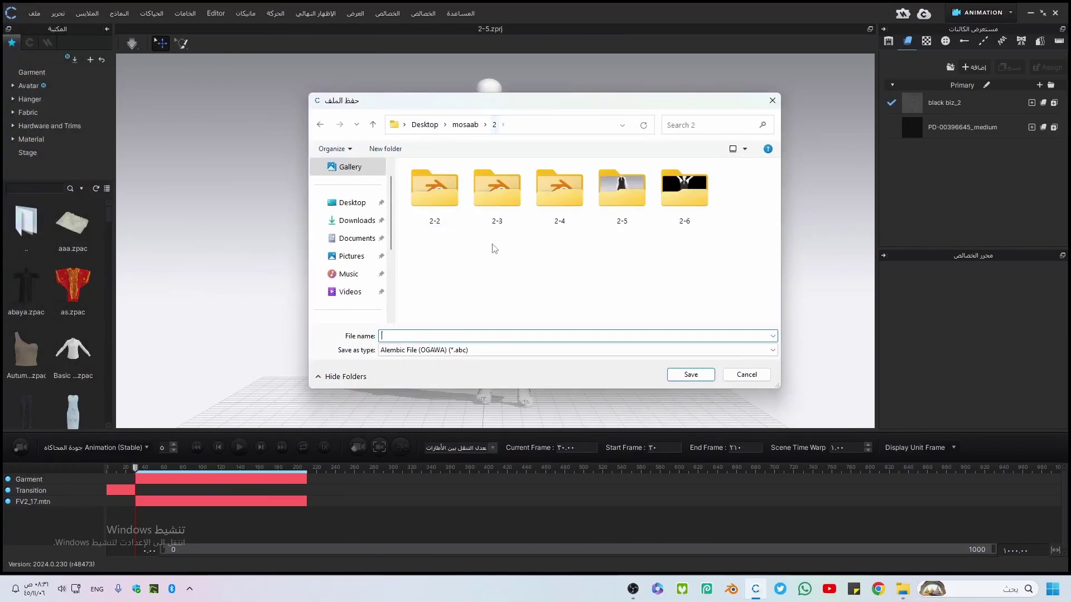
double_click(618, 199)
left_click(467, 337)
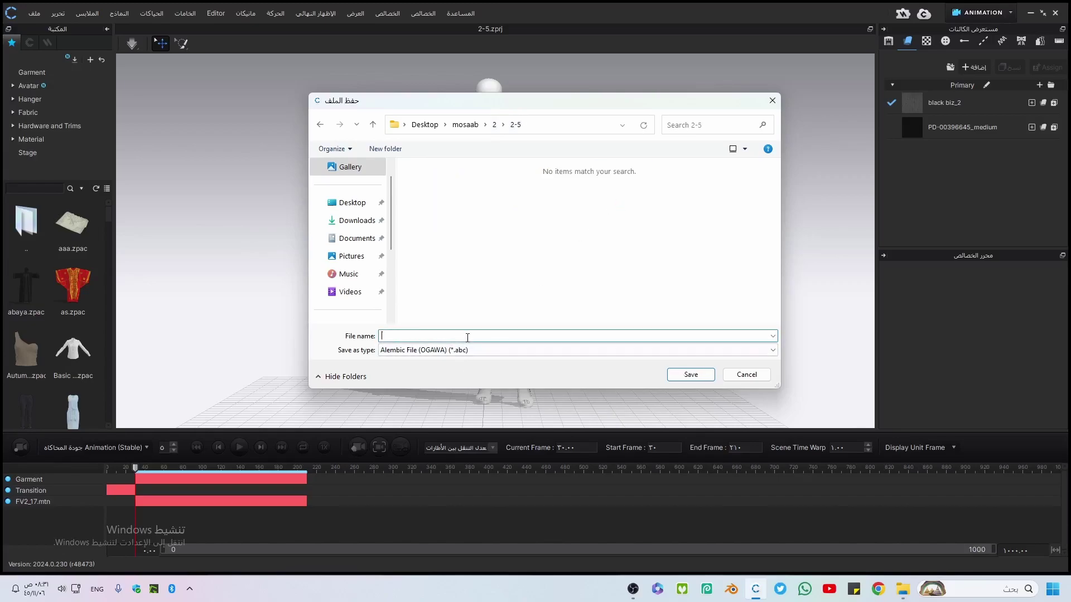
type("2-5")
left_click(691, 374)
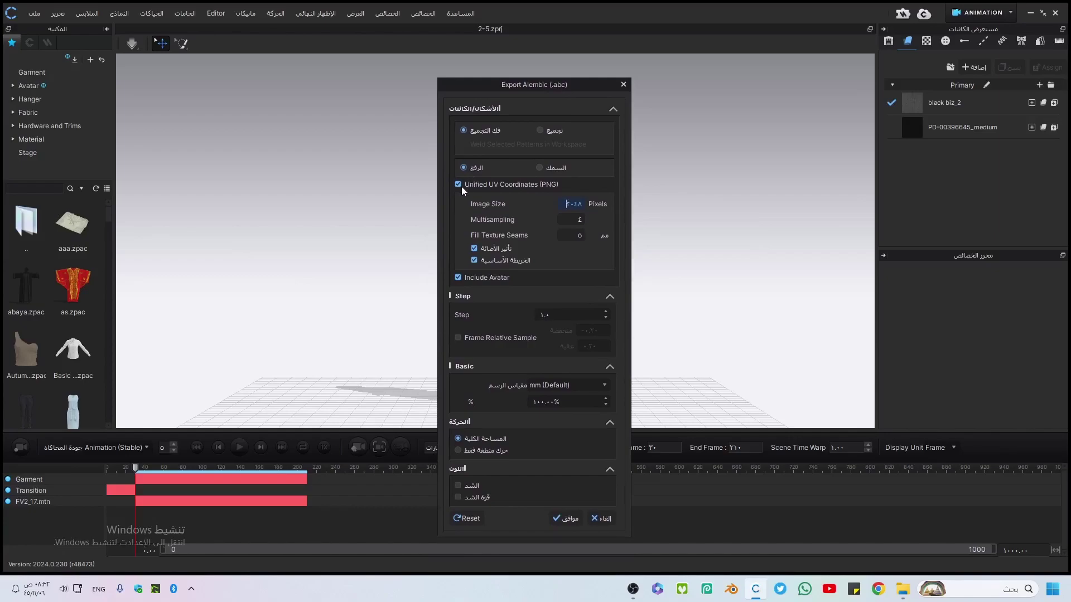
Finish the Alembic export with lighting baking off, then launch Blender
left_click(474, 249)
left_click(556, 519)
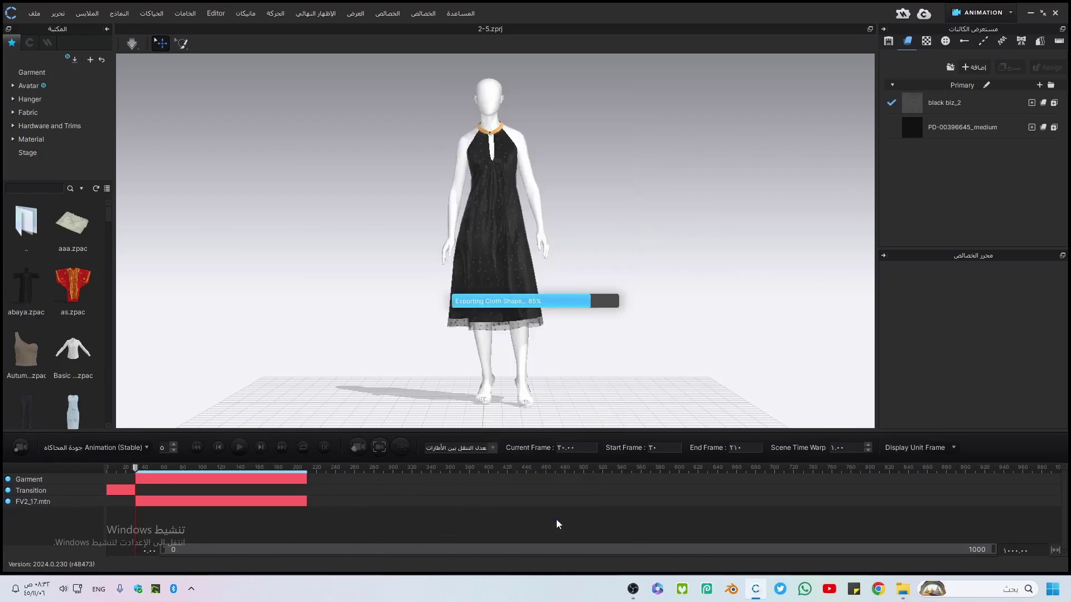
left_click(731, 589)
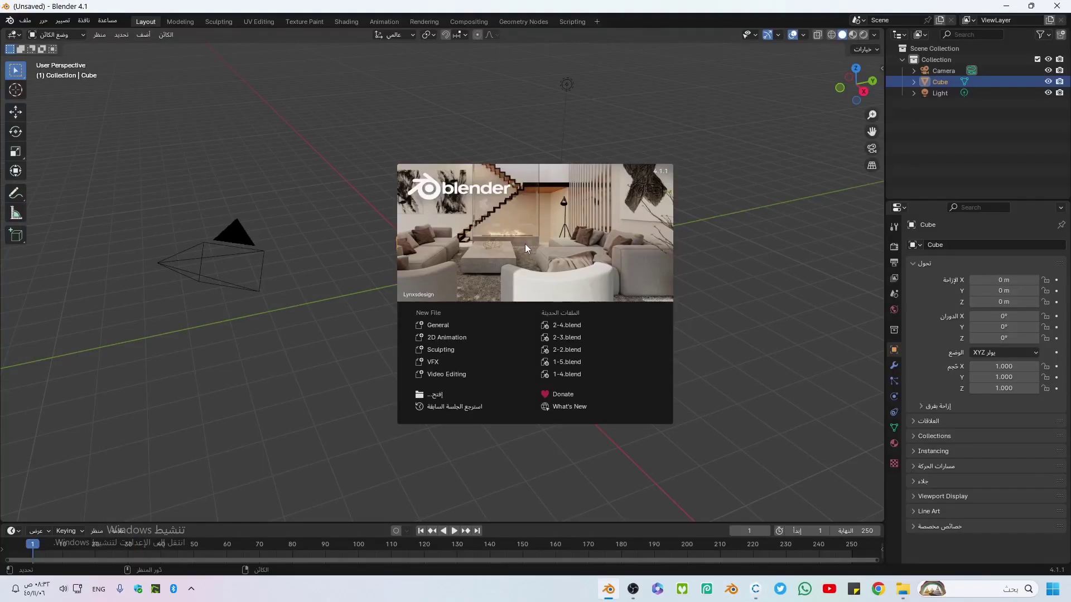
Delete the default cube and pick 2-5.abc in the Alembic importer
left_click(347, 270)
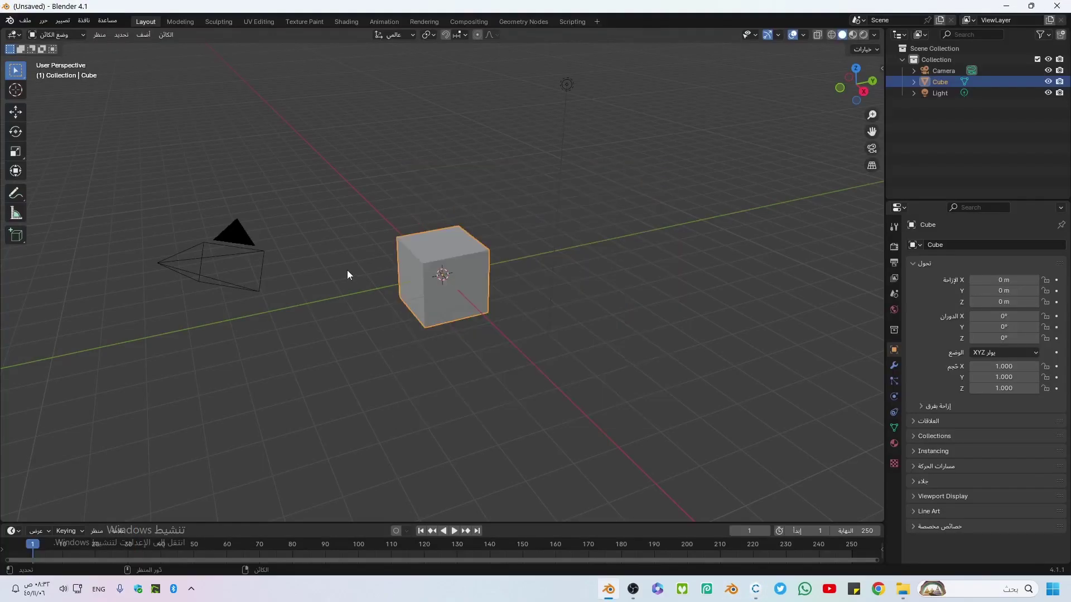
key("Delete")
left_click(25, 20)
mouse_move(42, 178)
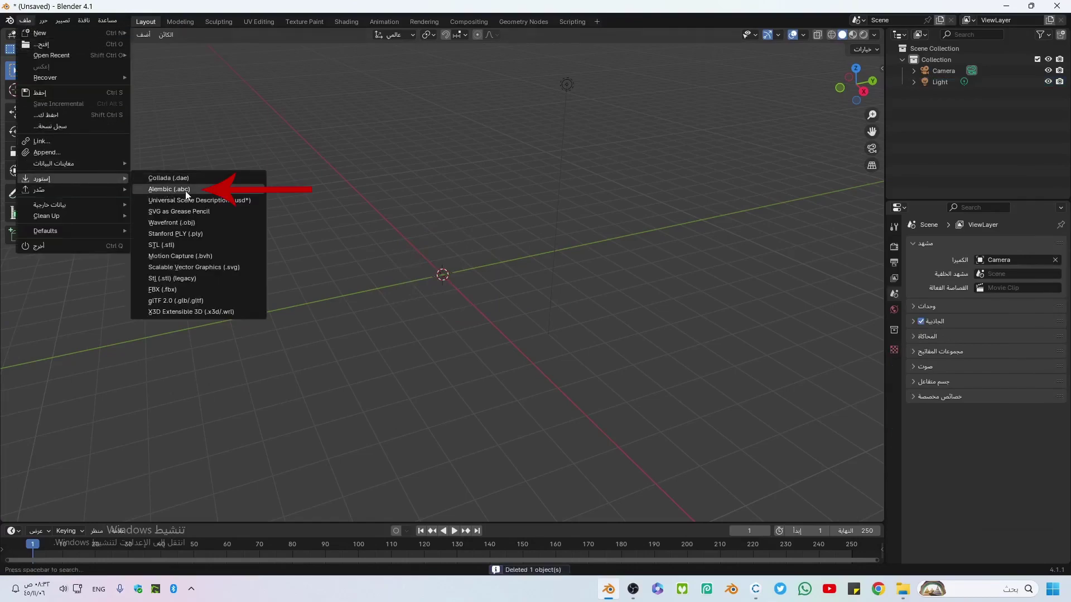
left_click(185, 190)
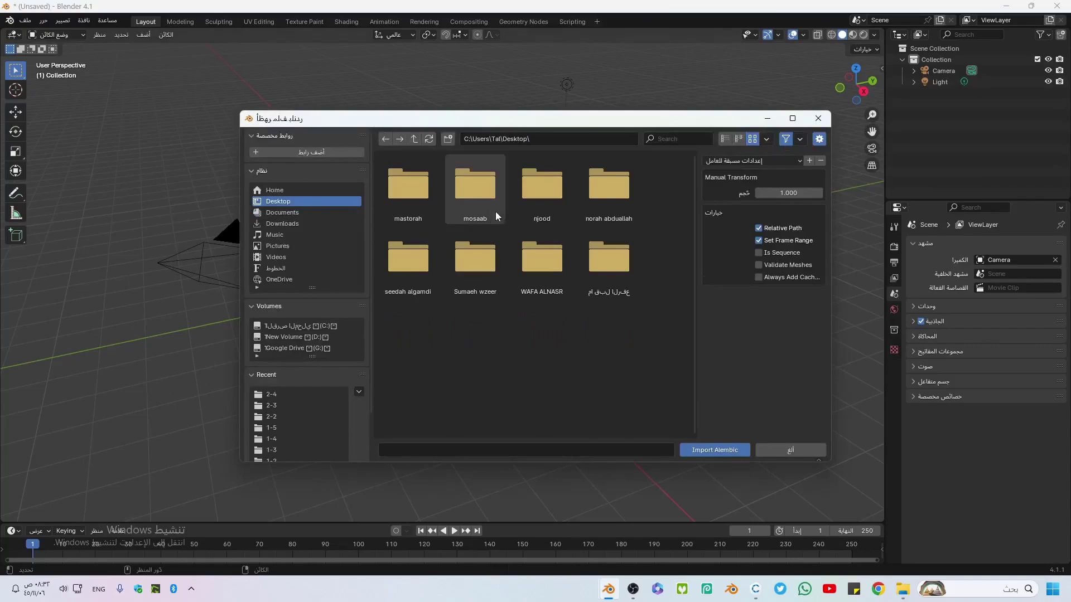
double_click(485, 192)
double_click(609, 190)
left_click(402, 204)
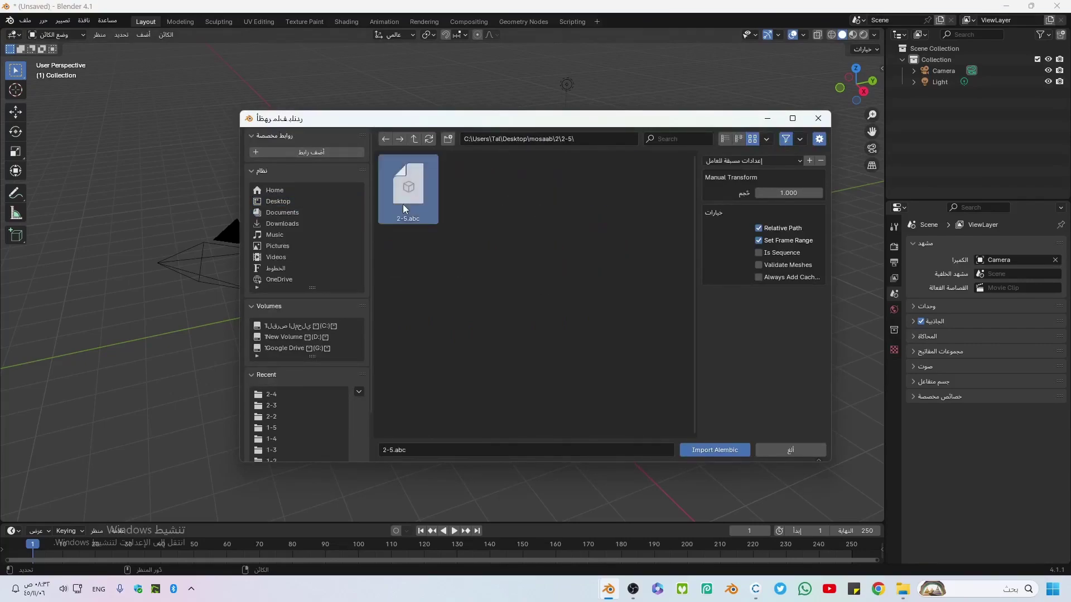
Import 2-5.abc at a scale of 0.001
left_click(789, 194)
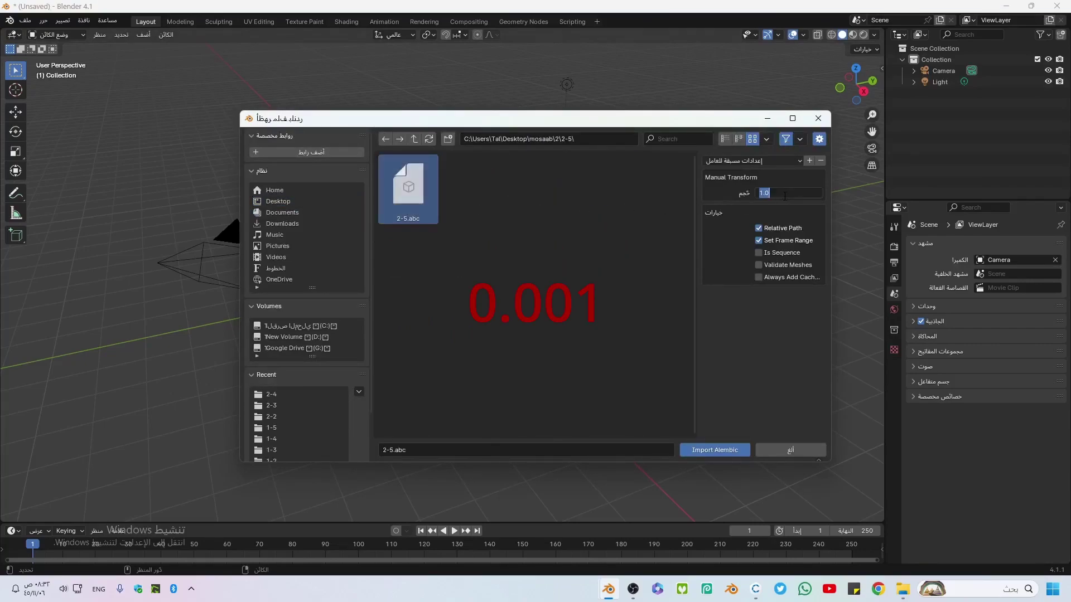
type("0")
key("Return")
left_click(710, 450)
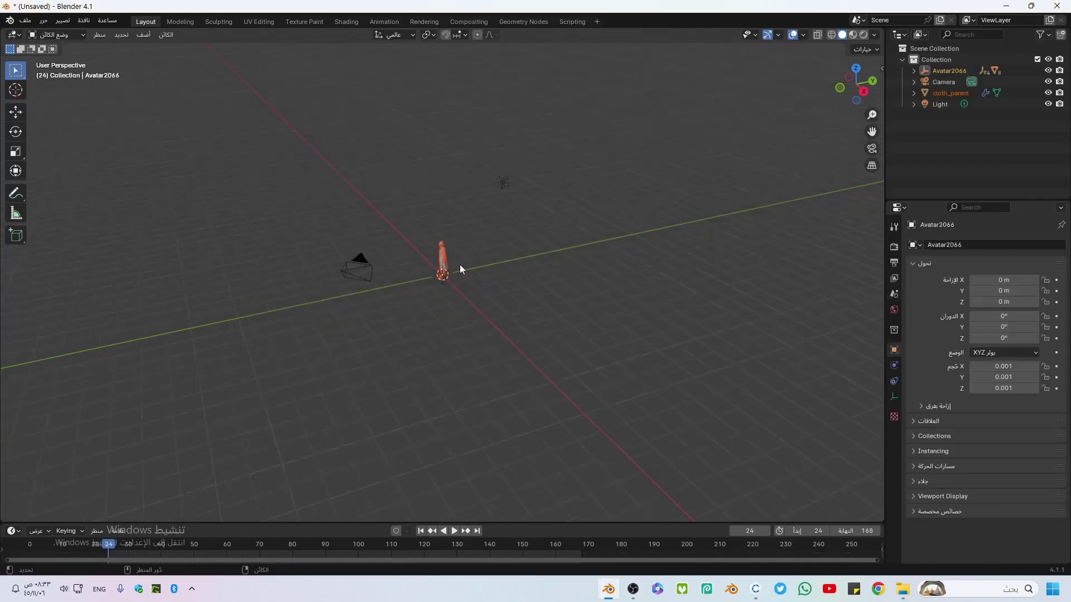
Zoom in on the avatar and play its walking animation briefly
scroll(450, 250, "up", 10)
middle_click_drag(462, 231, 450, 470)
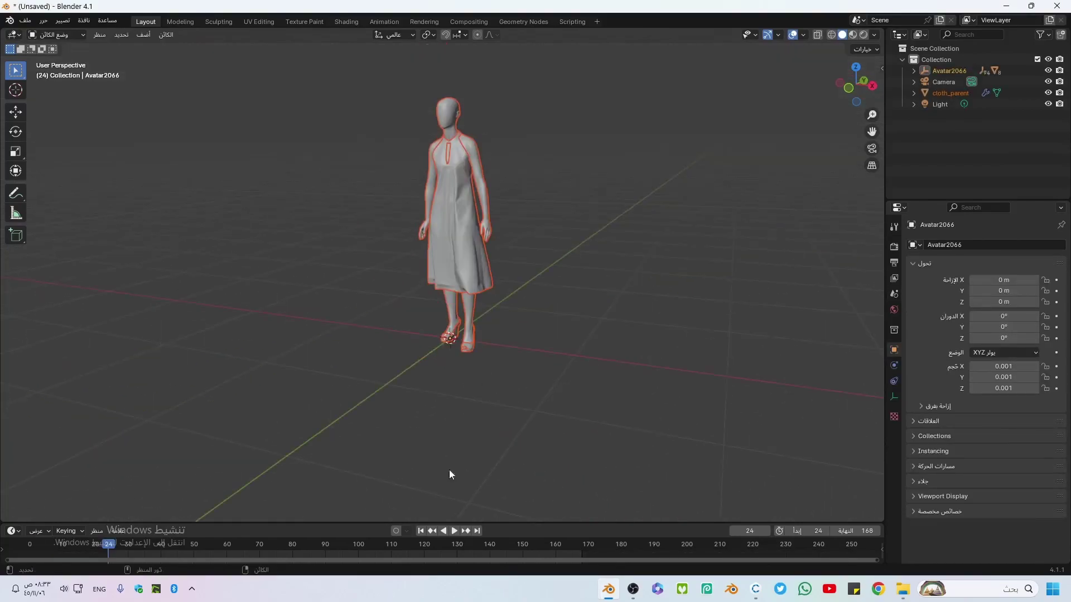
left_click(456, 531)
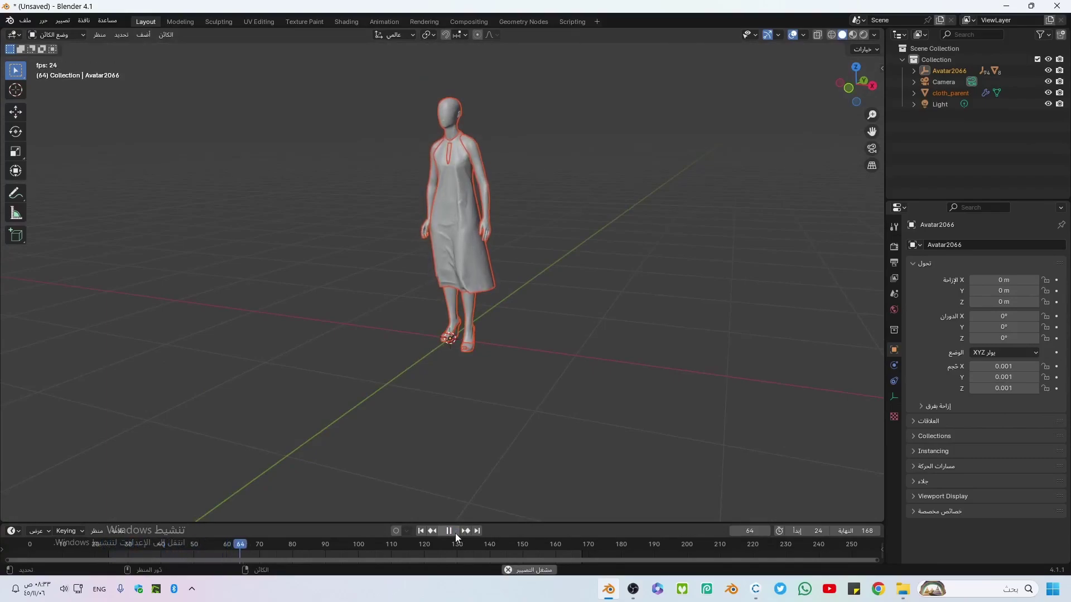
key("Escape")
middle_click_drag(446, 335, 432, 279)
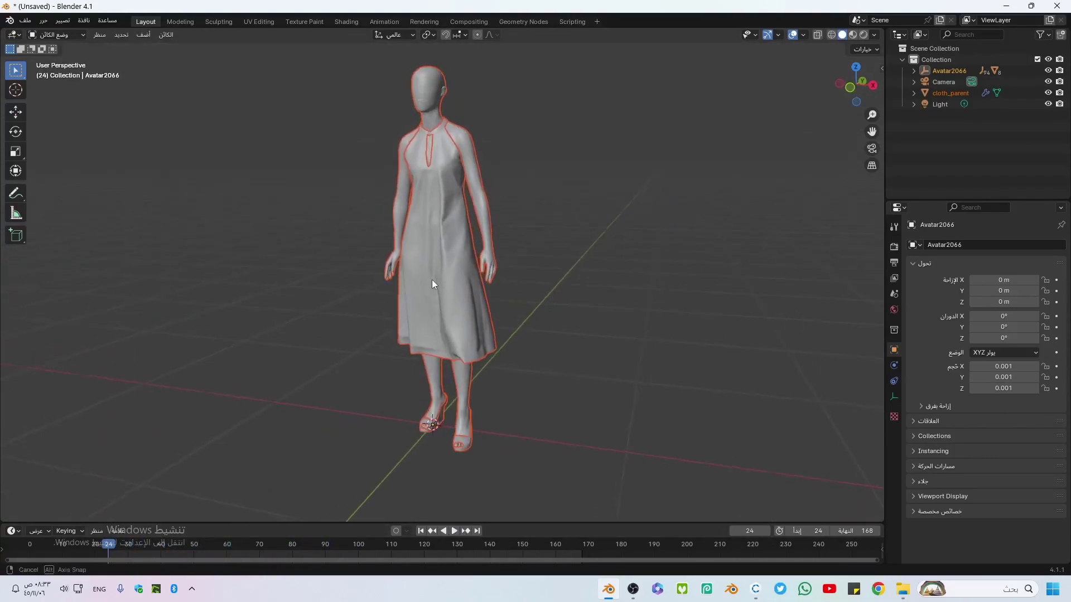
Show cloth_parent's full UV layout in UV Editing with all geometry selected
left_click(255, 22)
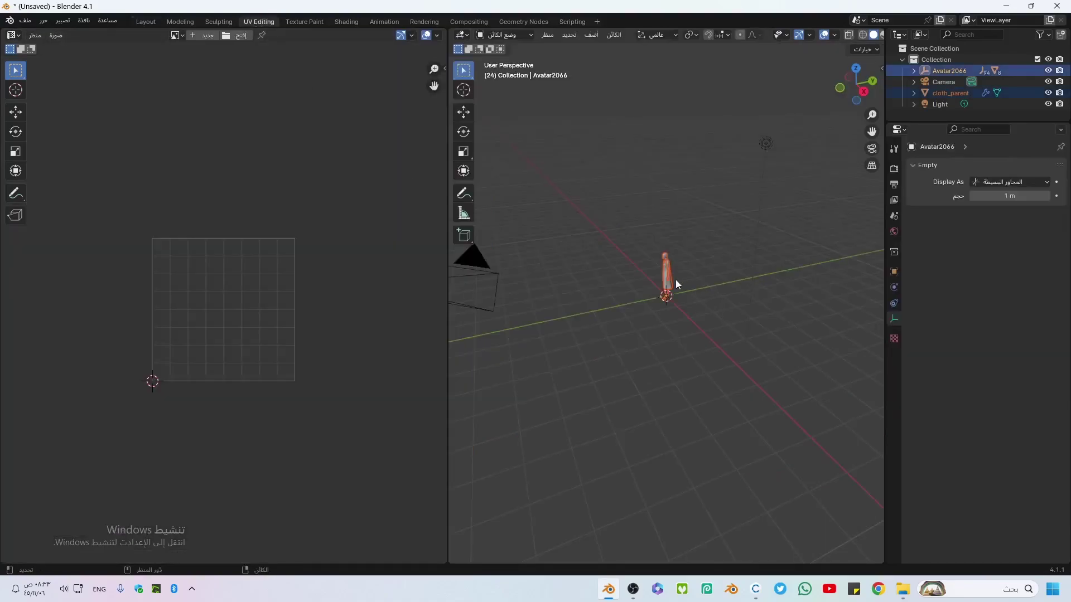
scroll(675, 284, "up", 10)
middle_click_drag(591, 350, 651, 328)
left_click(651, 328)
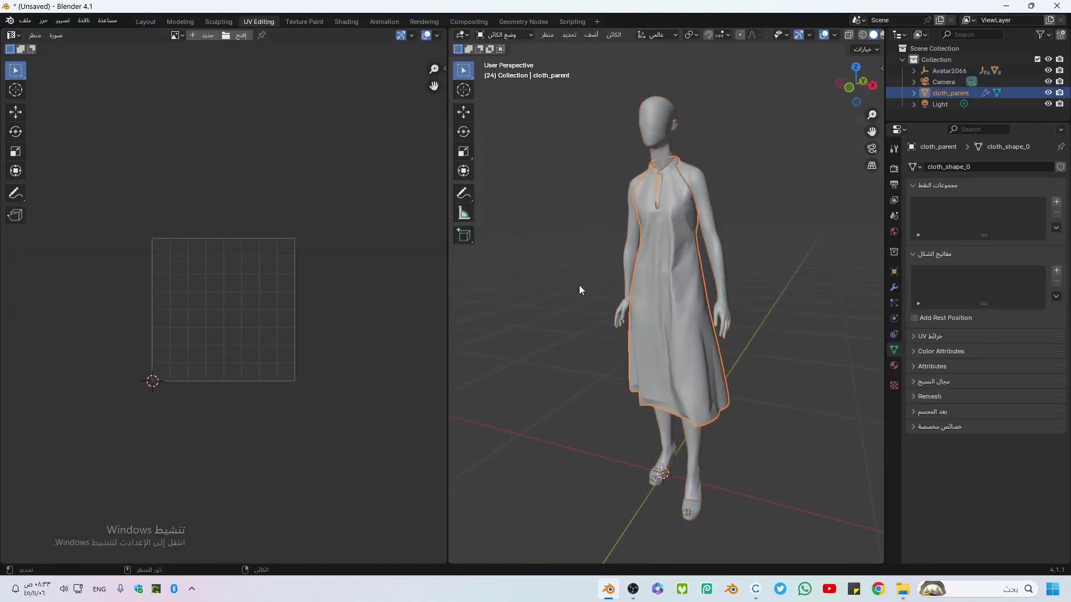
key("Tab")
key("a")
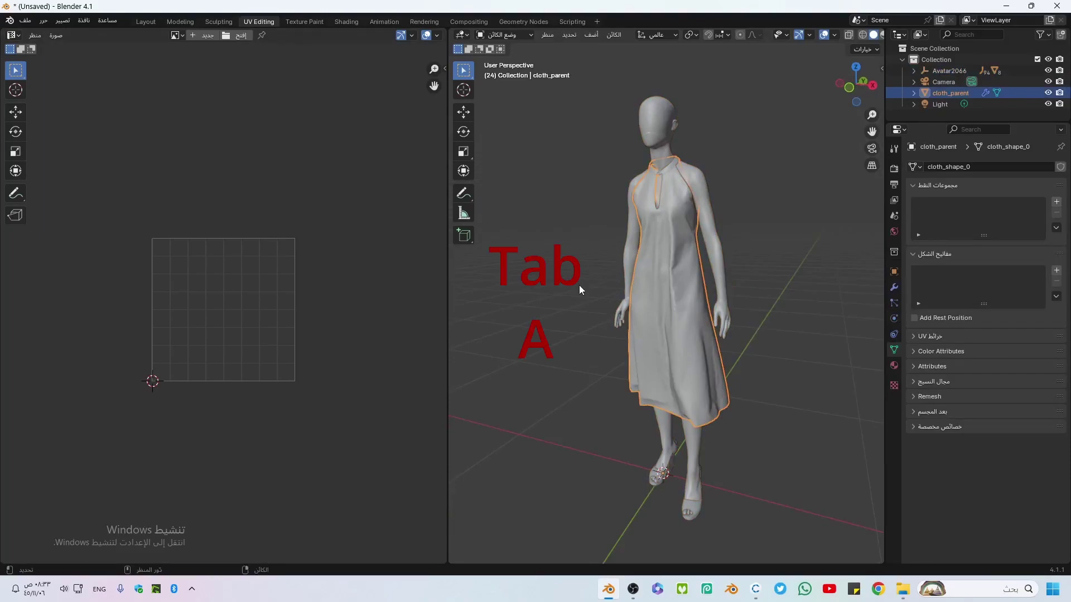
scroll(231, 287, "up", 4)
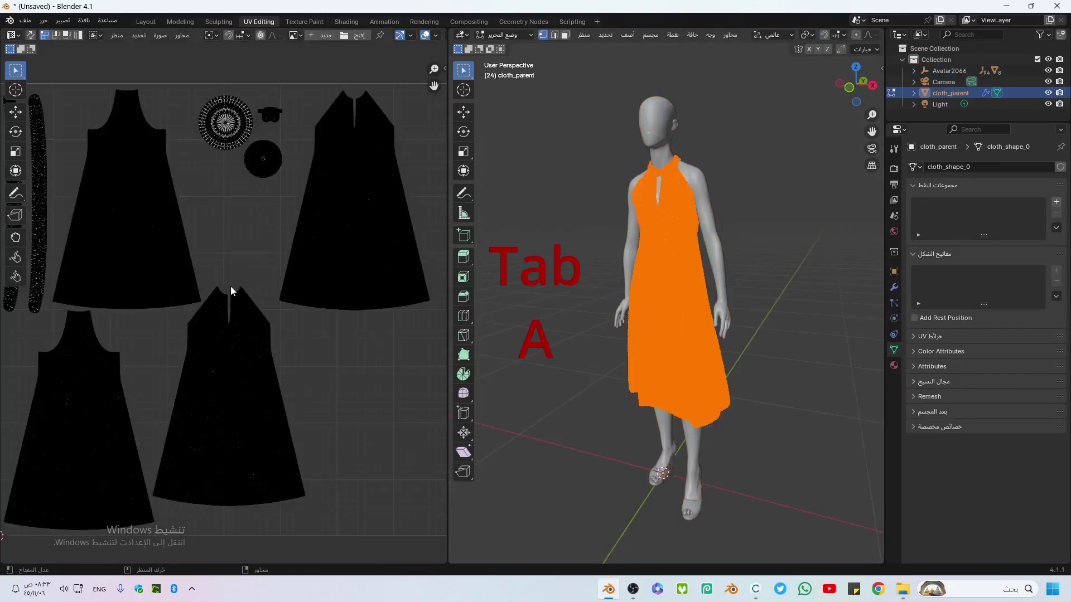
scroll(230, 287, "down", 1)
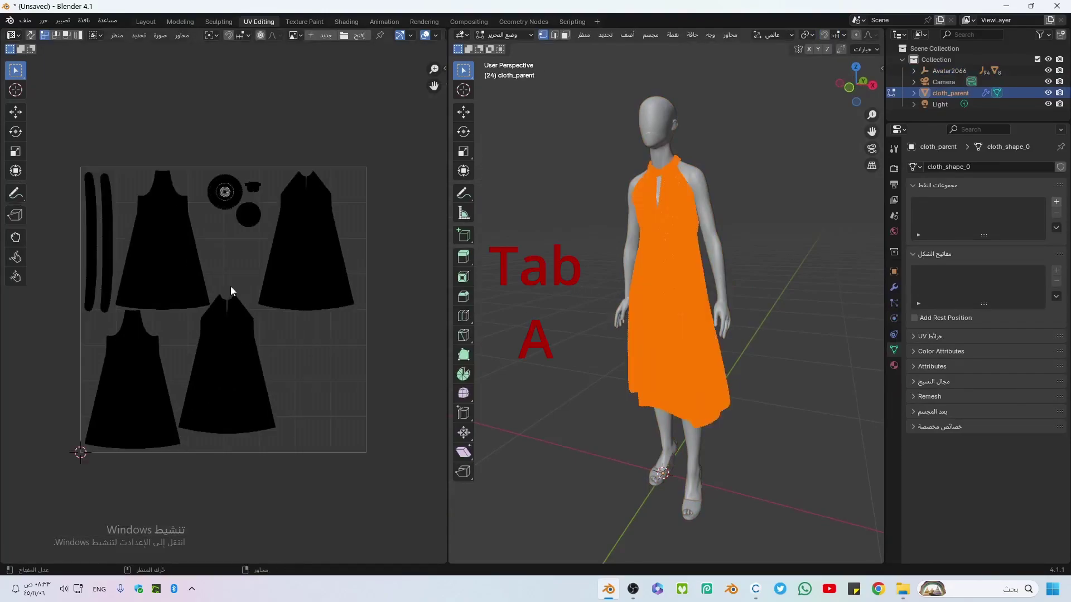
left_click(346, 21)
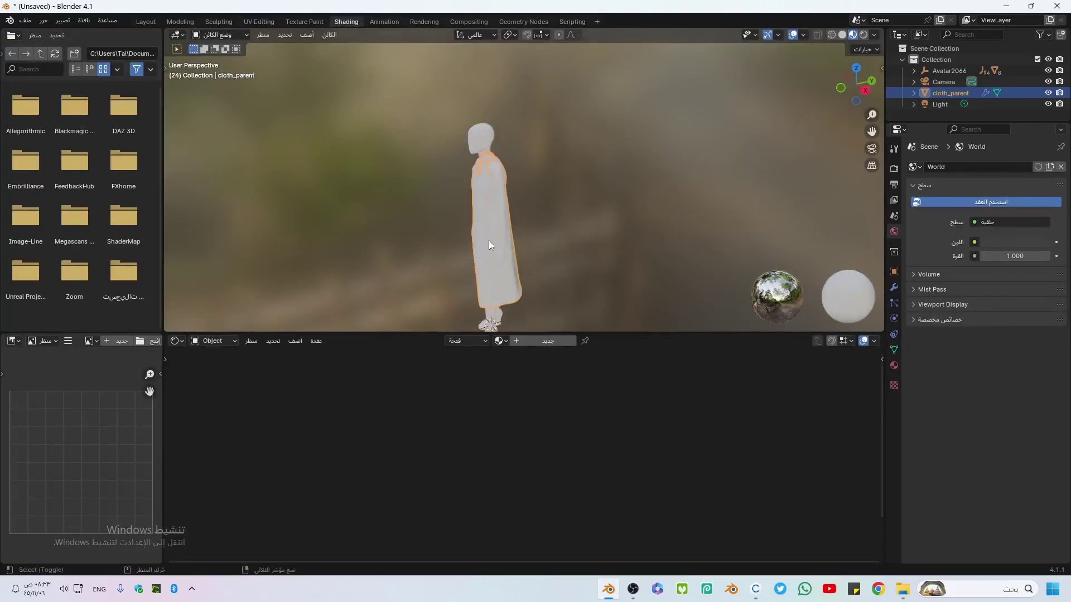
Search 'node' in Preferences add-ons to confirm Node Wrangler is enabled
mouse_move(495, 236)
middle_mouse_down()
mouse_move(545, 228)
mouse_move(504, 228)
middle_mouse_up()
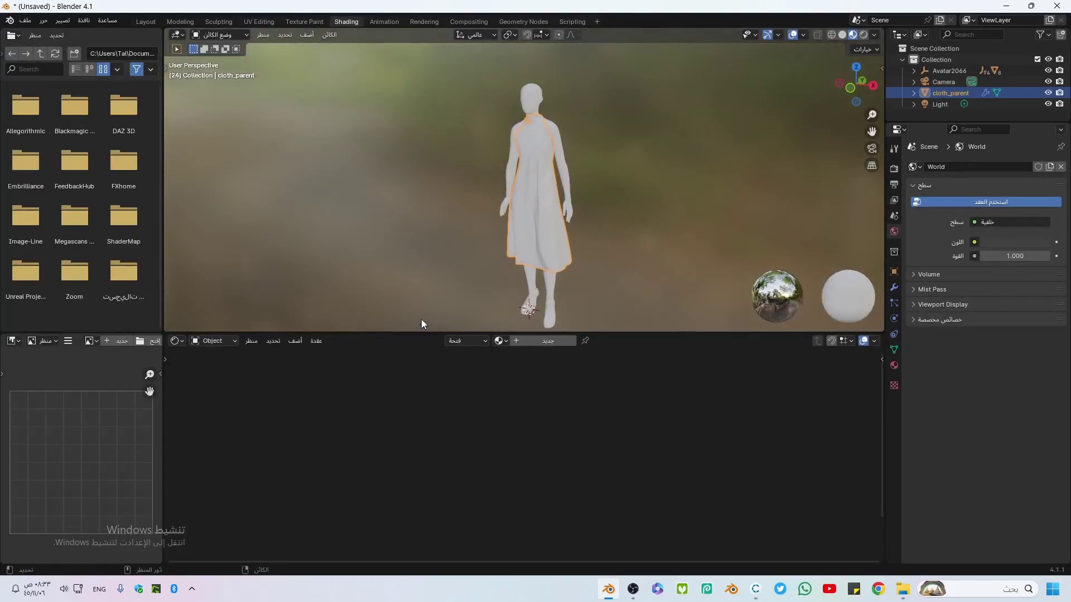
left_click(45, 23)
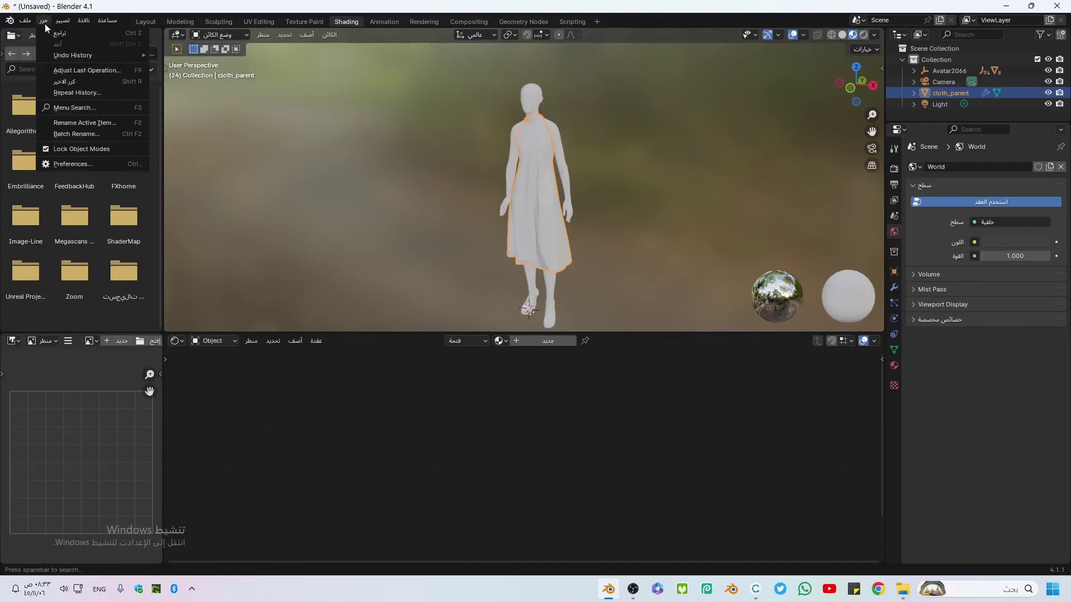
left_click(63, 164)
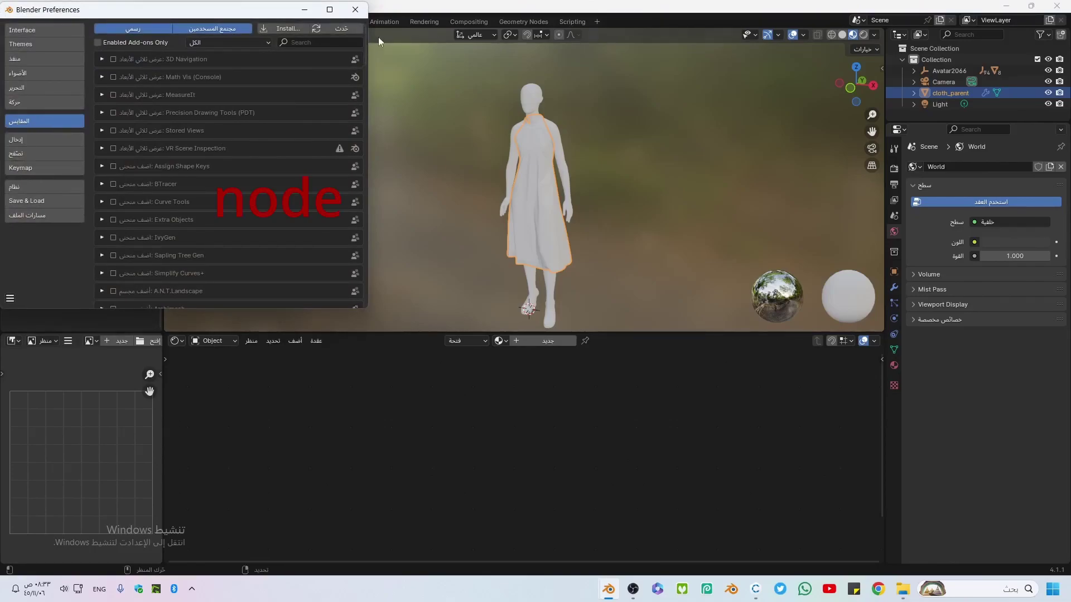
left_click(303, 44)
type("node")
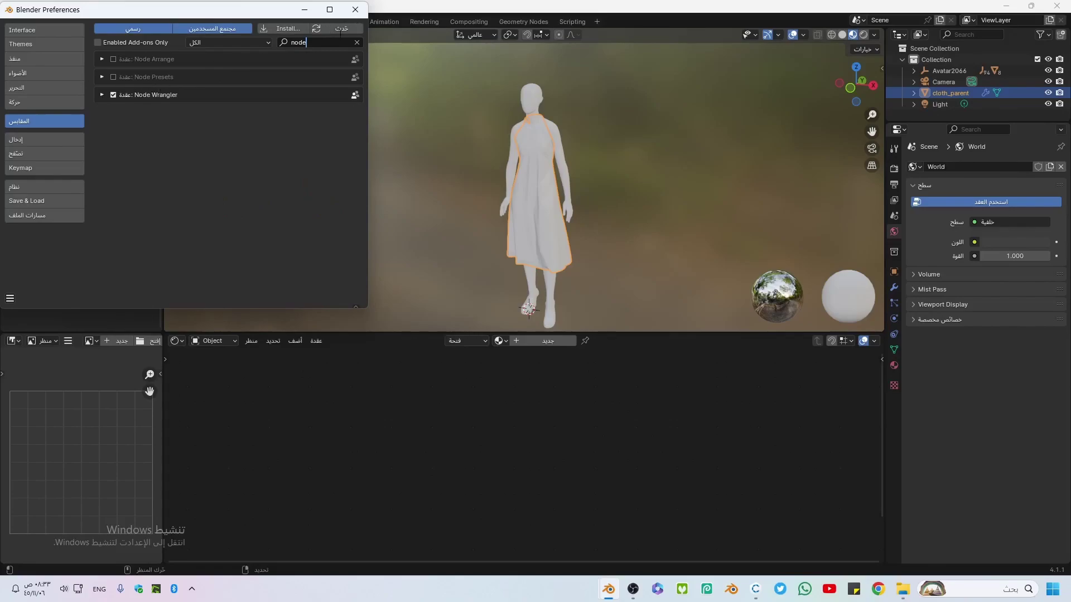
left_click(355, 9)
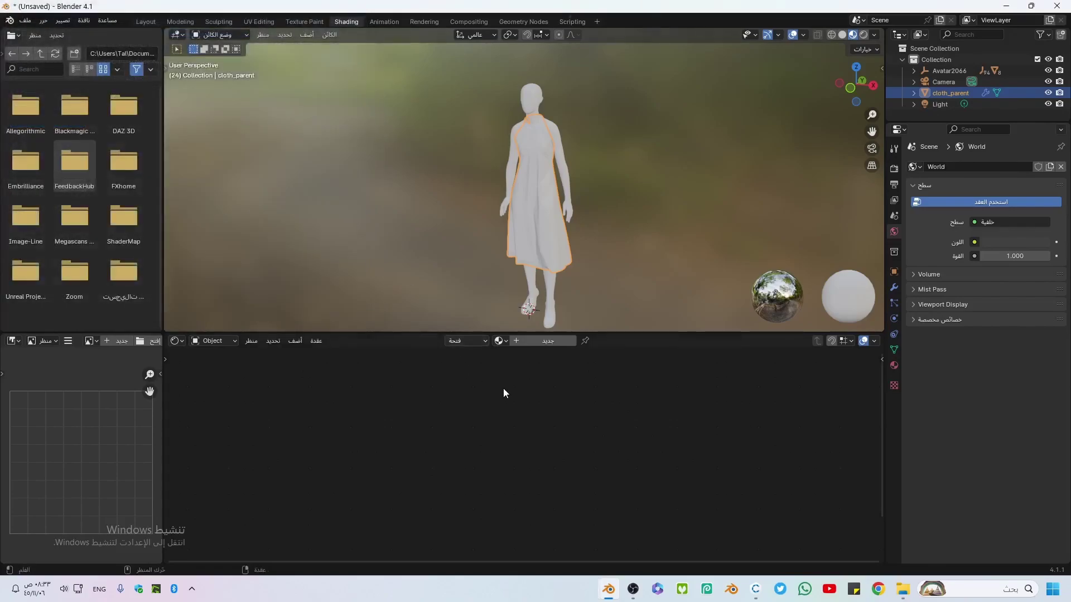
Add a new Principled BSDF material and start Node Wrangler's Principled Texture Setup
left_click(531, 341)
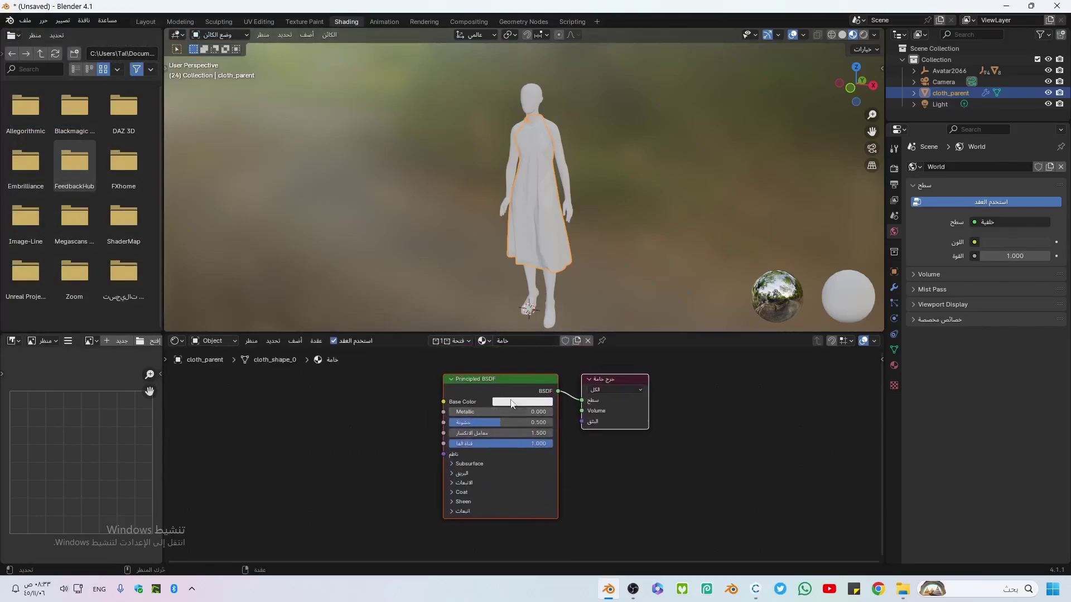
left_click(500, 381)
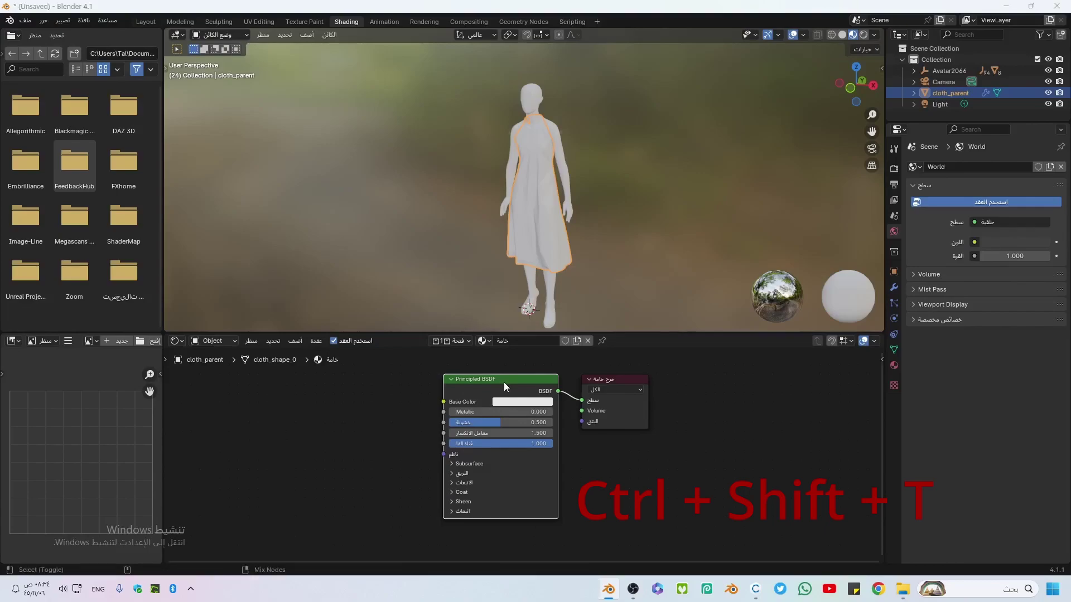
key("ctrl+shift+t")
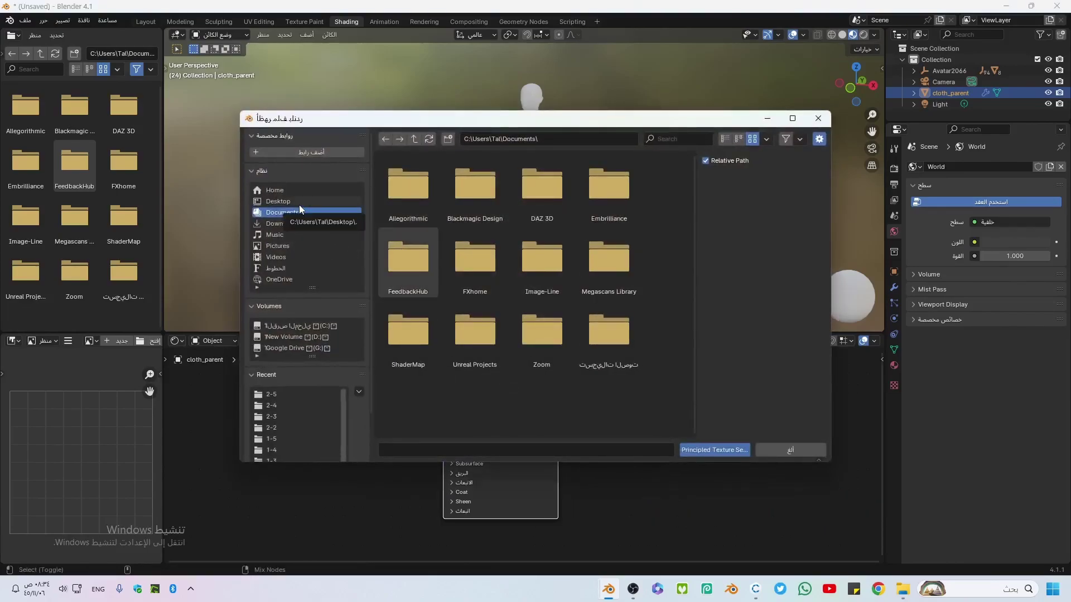
Load the six baked 2-5 maps, diffuse through roughness, into the dress material
left_click(299, 204)
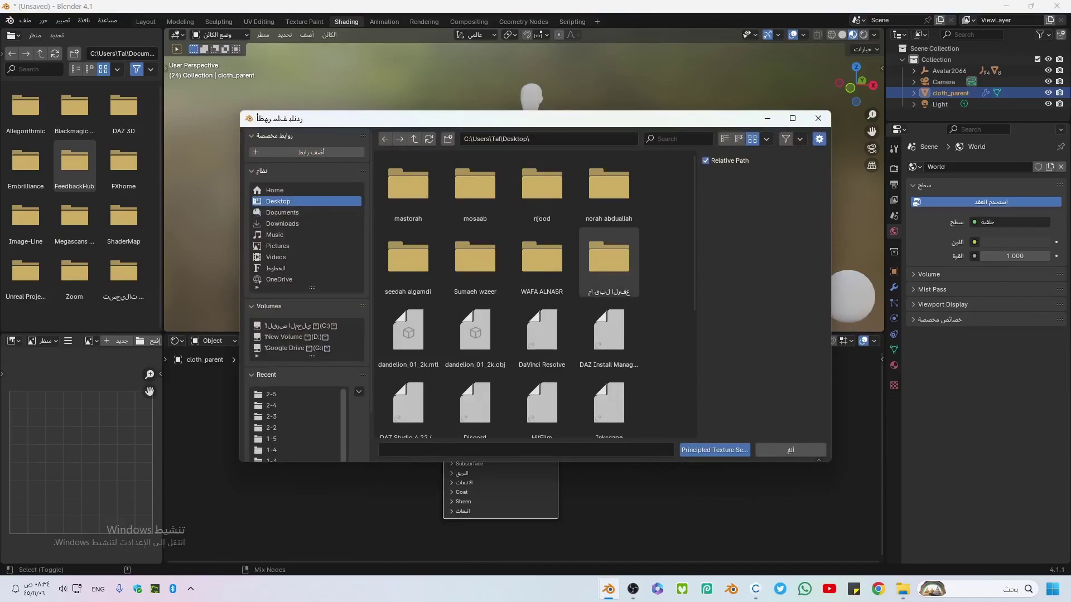
left_click(902, 589)
left_click(271, 394)
left_click(408, 184)
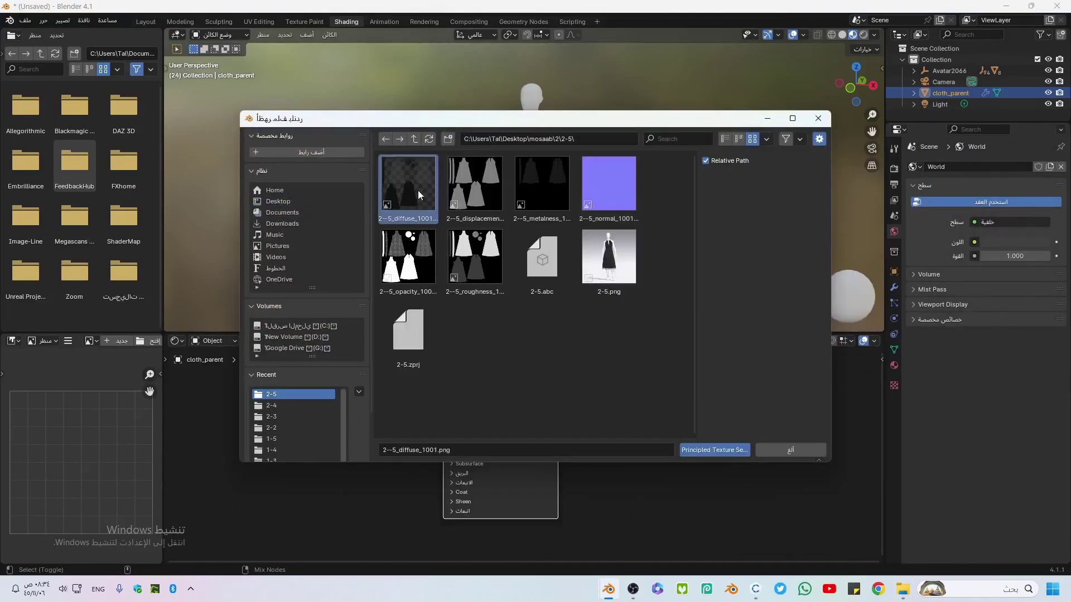
left_click(489, 240, "shift")
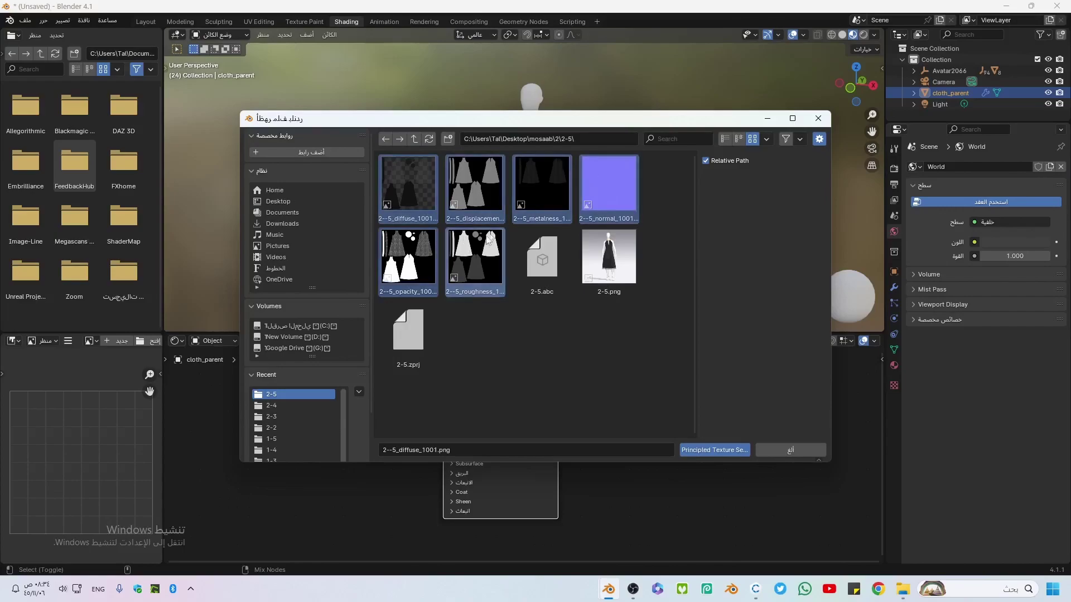
left_click(711, 449)
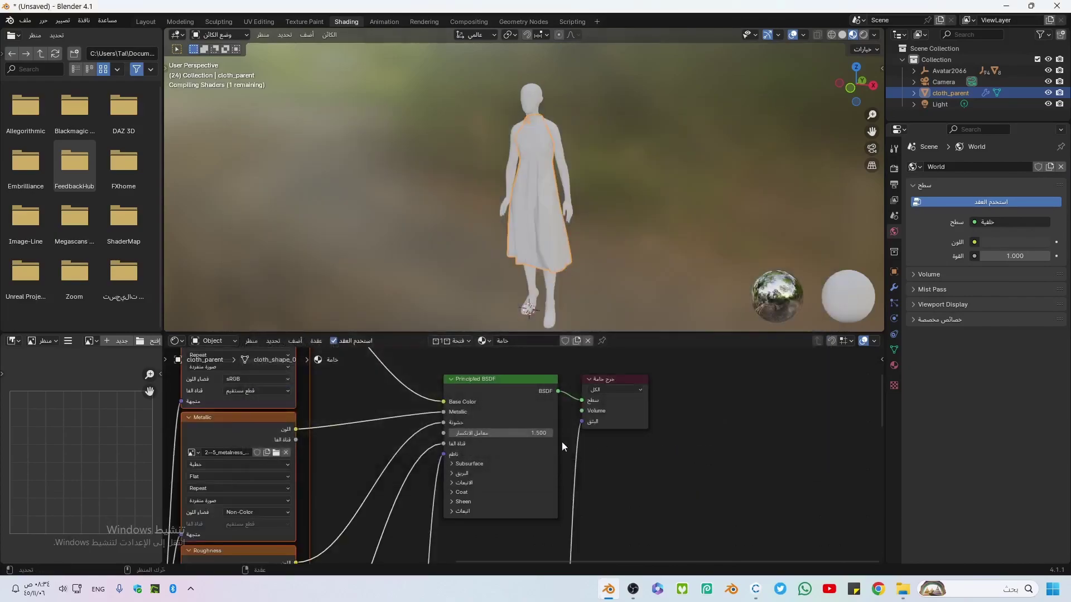
Frame the resulting node tree and compare the dress against CLO 3D
scroll(446, 449, "down", 3)
scroll(391, 480, "down", 3)
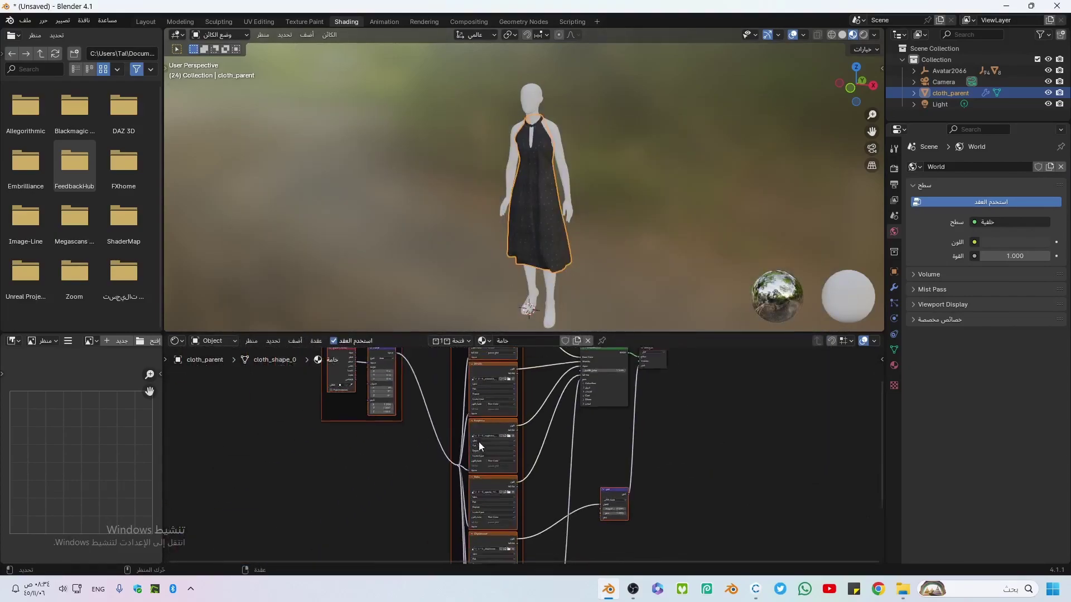
mouse_move(480, 445)
middle_mouse_down()
mouse_move(524, 400)
mouse_move(430, 459)
middle_mouse_up()
scroll(545, 262, "up", 3)
scroll(514, 179, "up", 2)
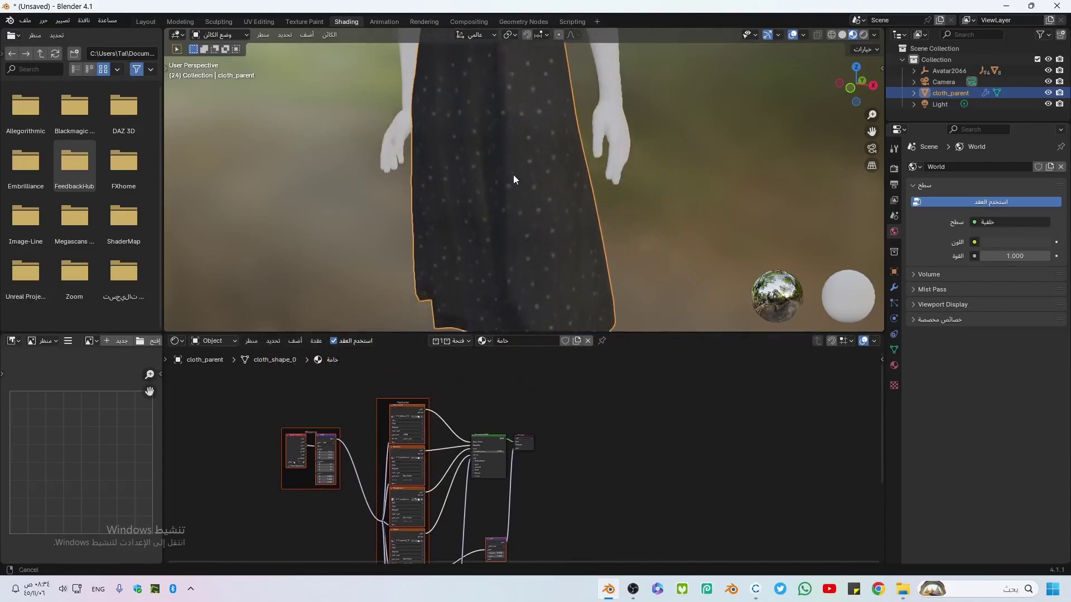
left_click(755, 589)
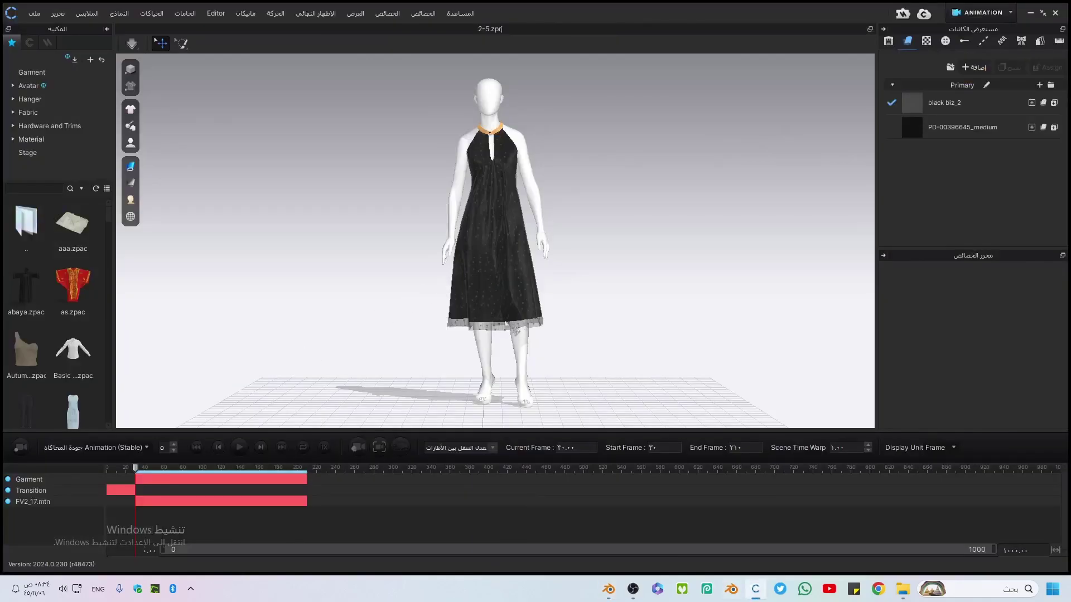
left_click(608, 589)
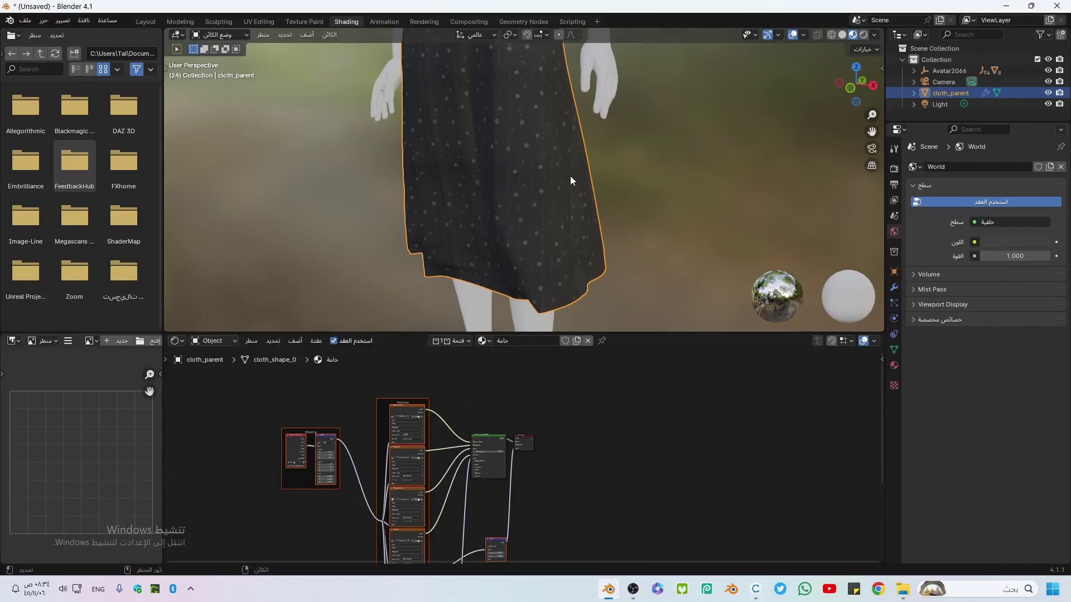
Change the dress material's blend mode from Opaque to Alpha Hashed
left_click(894, 365)
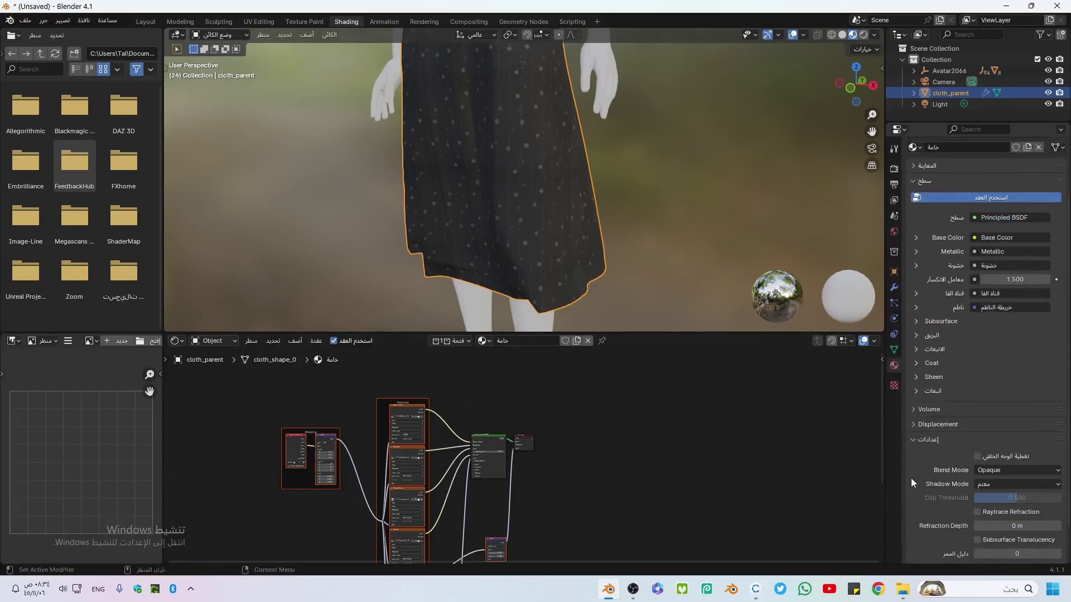
scroll(911, 477, "down", 1)
left_click(998, 448)
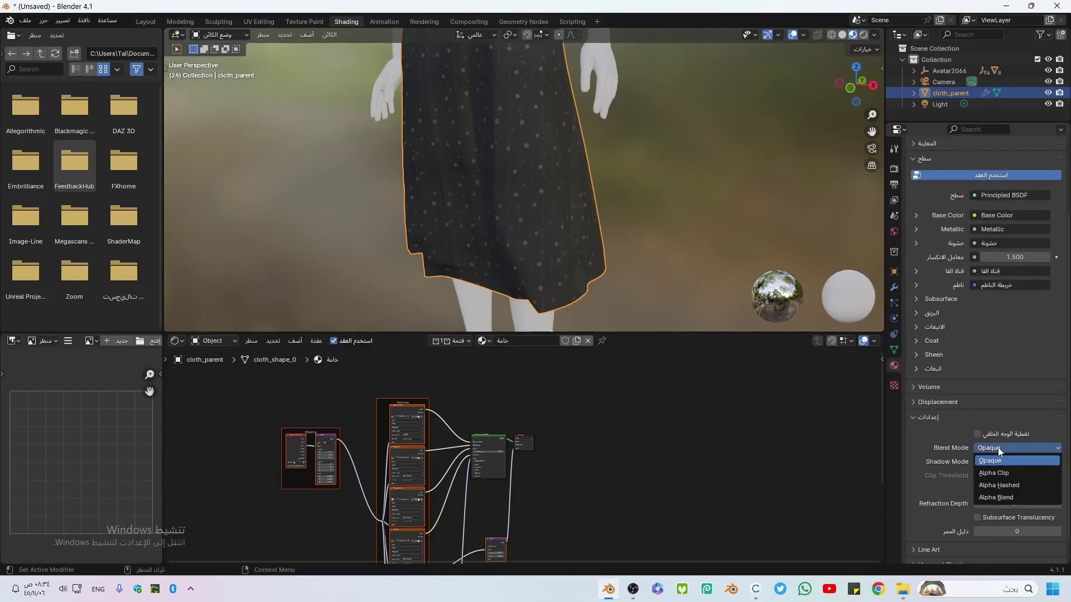
left_click(999, 485)
Orbit around the full figure and select the mannequin body
scroll(552, 255, "up", 5)
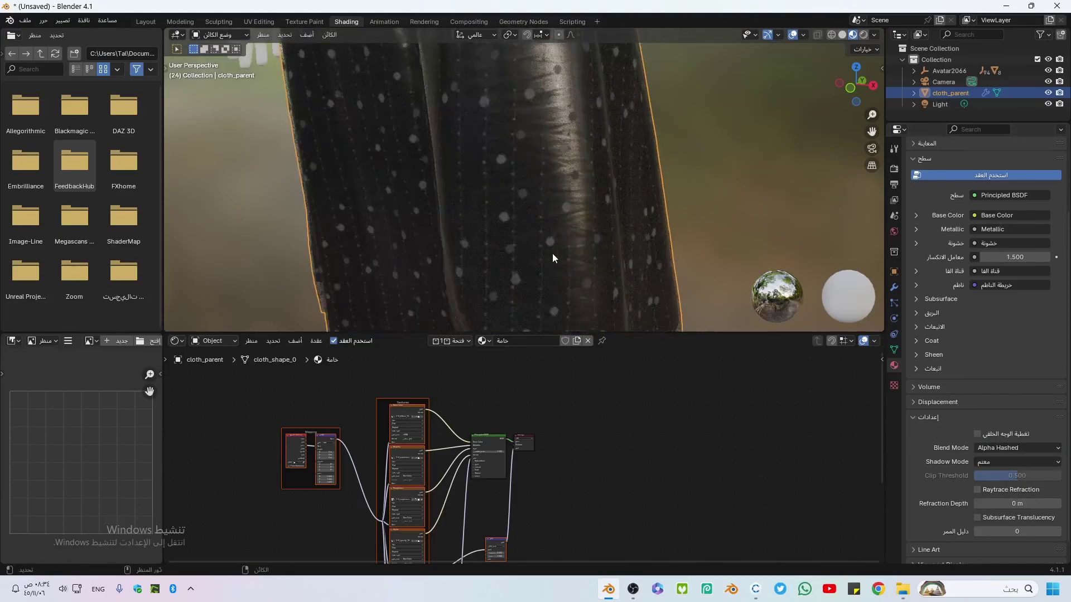
scroll(553, 253, "down", 5)
scroll(552, 254, "down", 3)
middle_click_drag(550, 261, 537, 196)
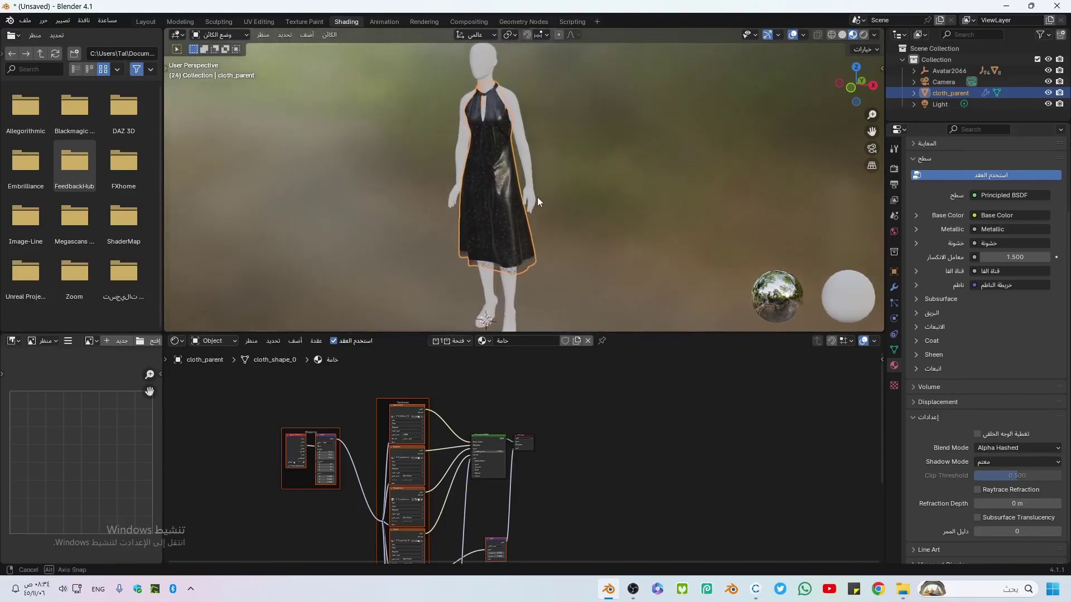
left_click(507, 152)
Assign the existing plain 'Material' to the mannequin, right shoe and left shoe
left_click(505, 341)
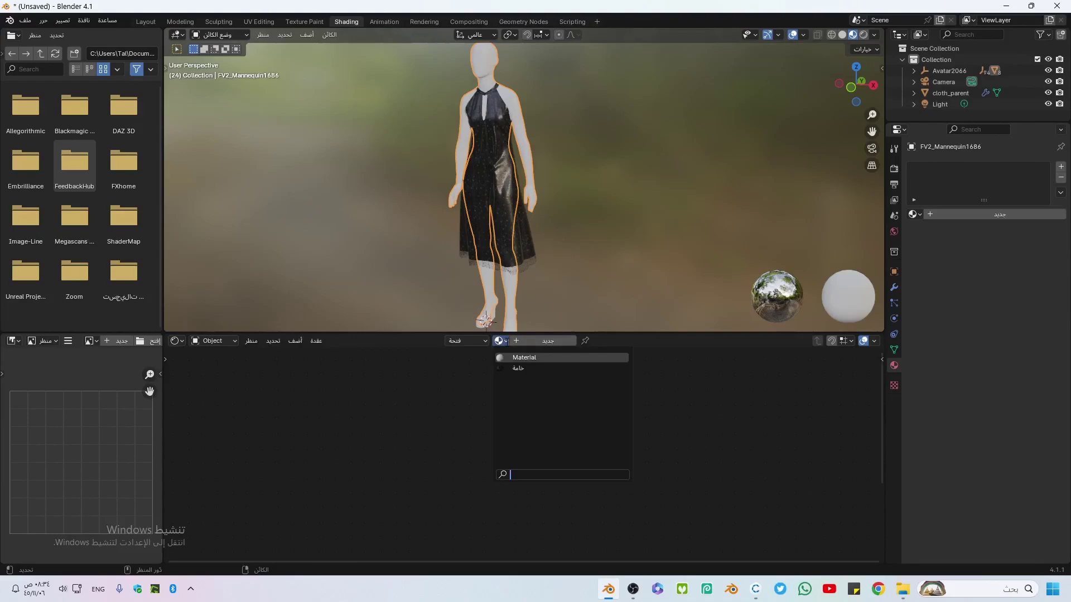
left_click(517, 358)
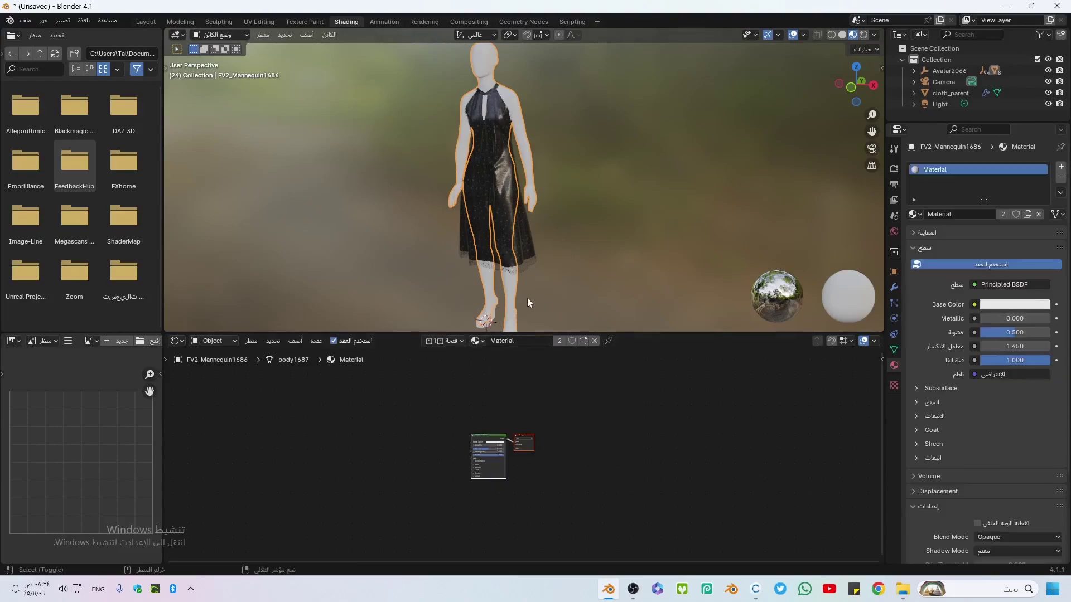
scroll(527, 297, "up", 2)
scroll(517, 249, "up", 3)
scroll(516, 273, "down", 4)
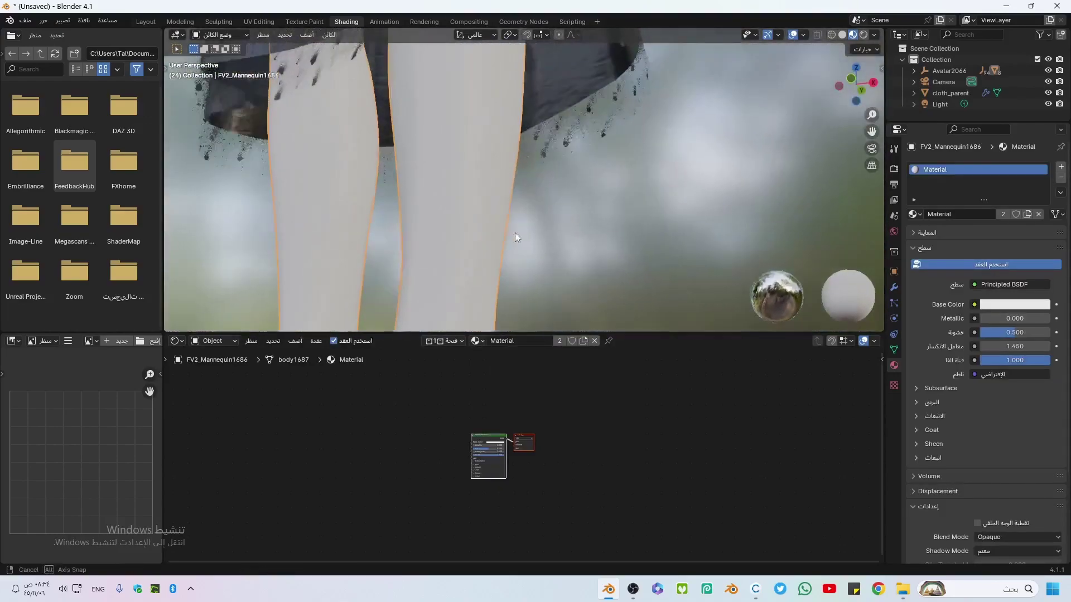
scroll(515, 232, "down", 3)
left_click(455, 279)
left_click(504, 342)
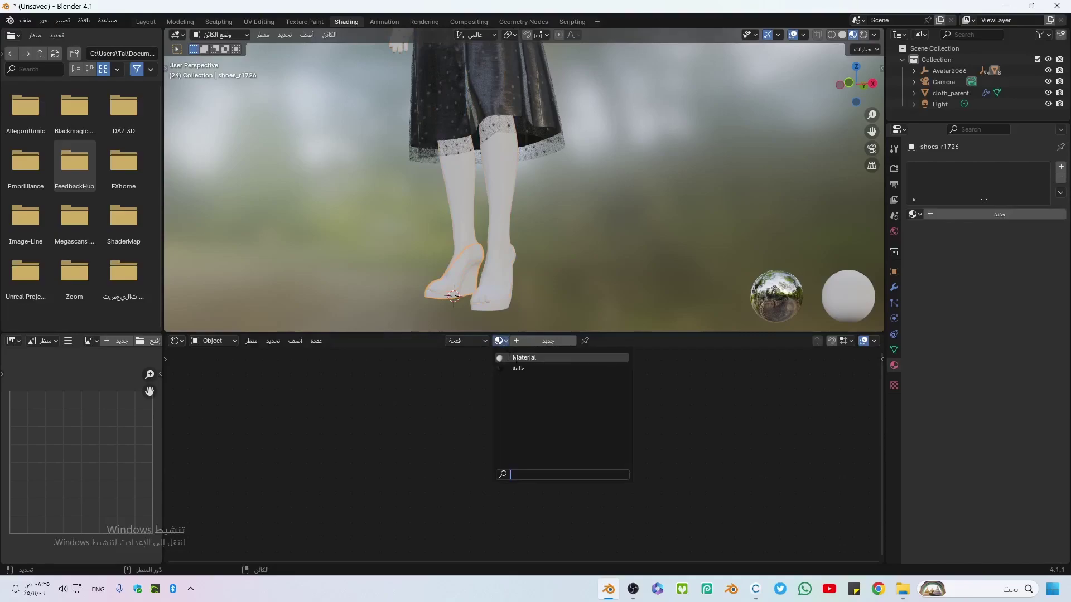
left_click(516, 358)
left_click(498, 305)
left_click(499, 341)
left_click(516, 358)
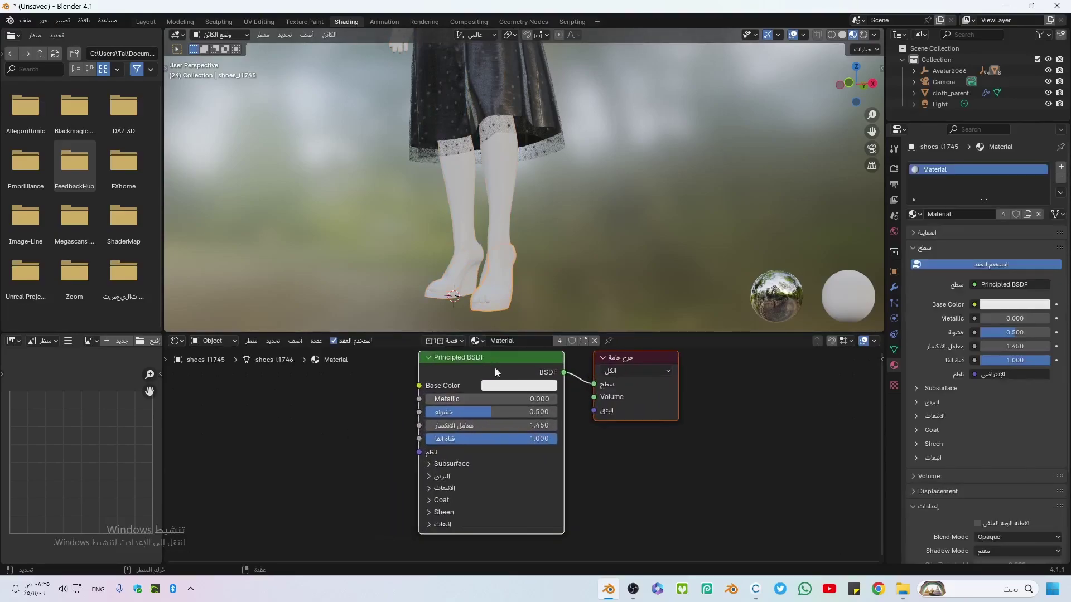
Set the shoe Base Color to pure white (HSV 0, 0, 1), then return to Layout
left_click(519, 390)
left_click(529, 250)
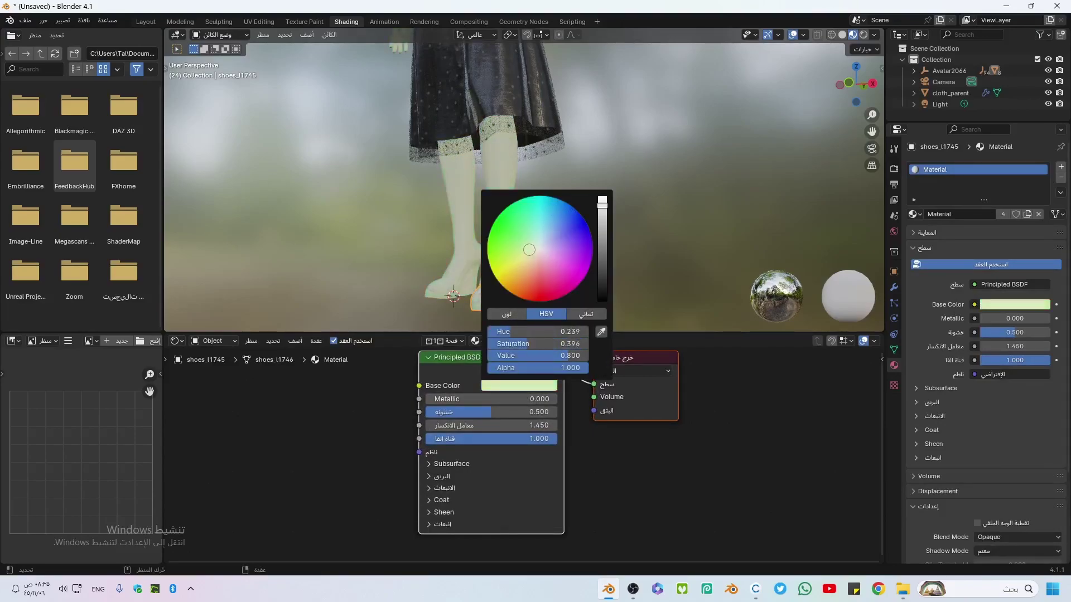
left_click(549, 331)
type("0")
key("Return")
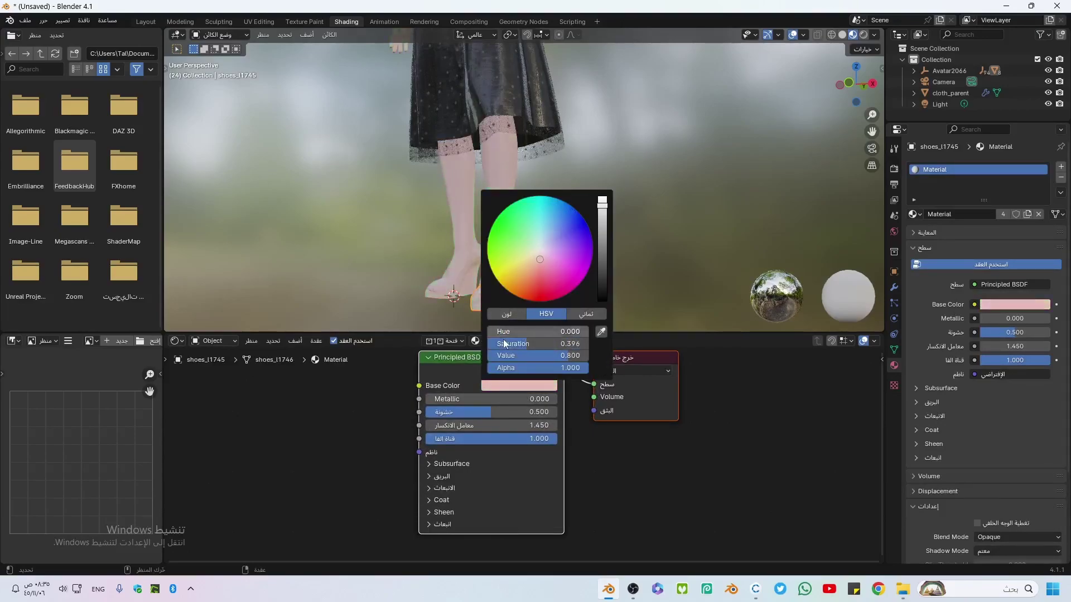
left_click(504, 343)
type("0")
key("Return")
left_click(505, 355)
type("1")
key("Return")
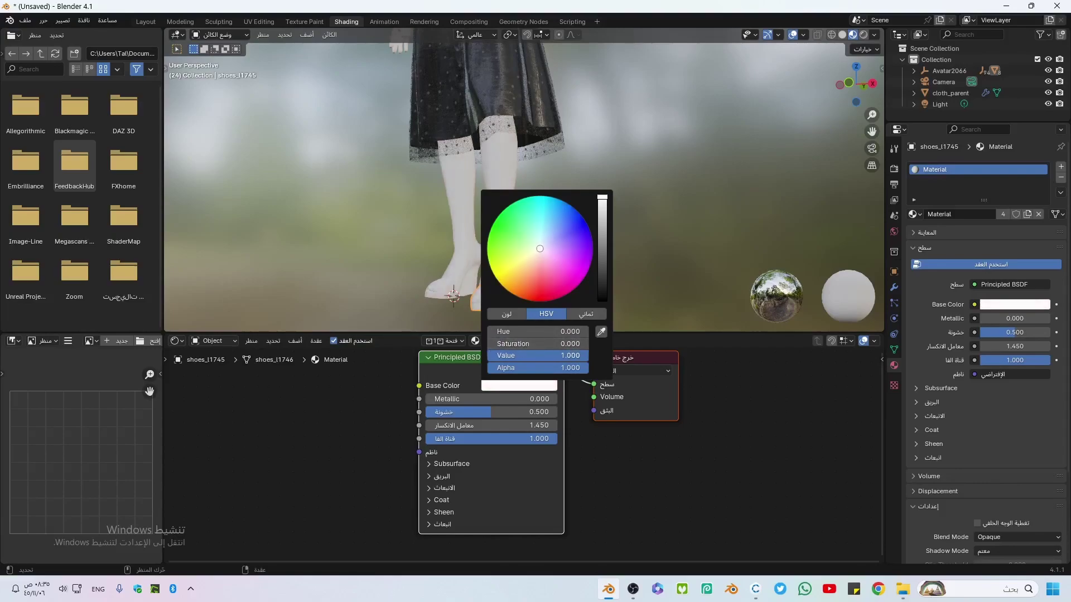
left_click(142, 24)
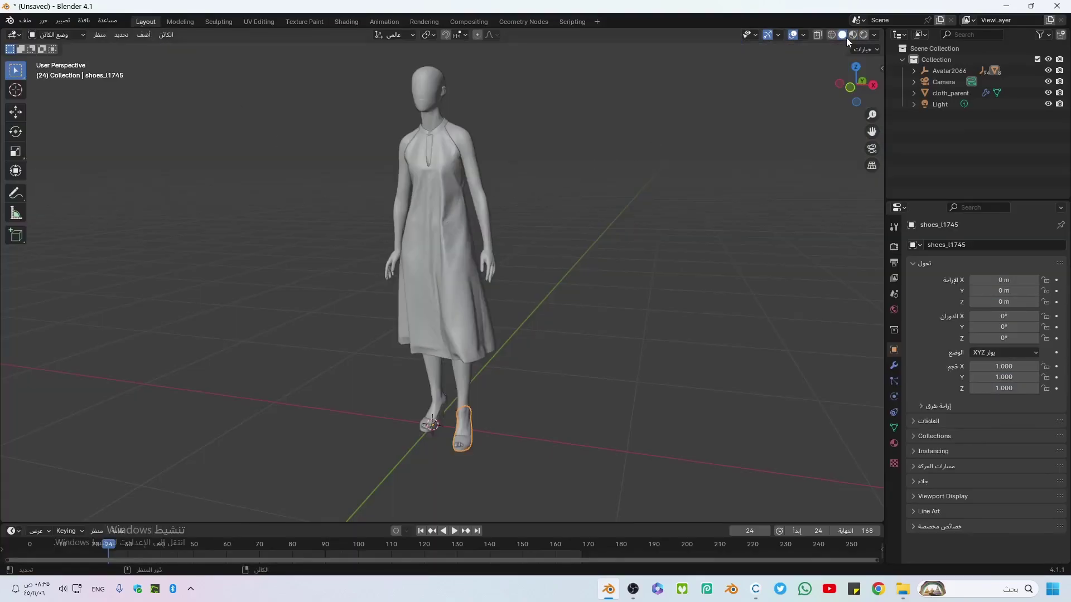
Preview the walking animation in Material Preview shading, orbiting slightly around the avatar
left_click(852, 34)
middle_click_drag(633, 336, 675, 330)
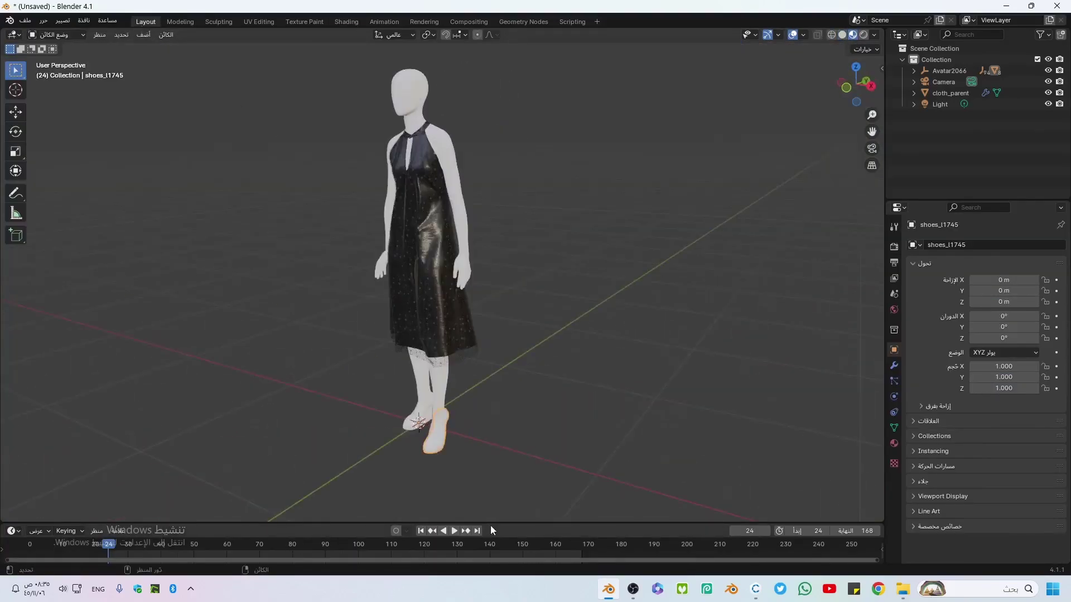
left_click(455, 531)
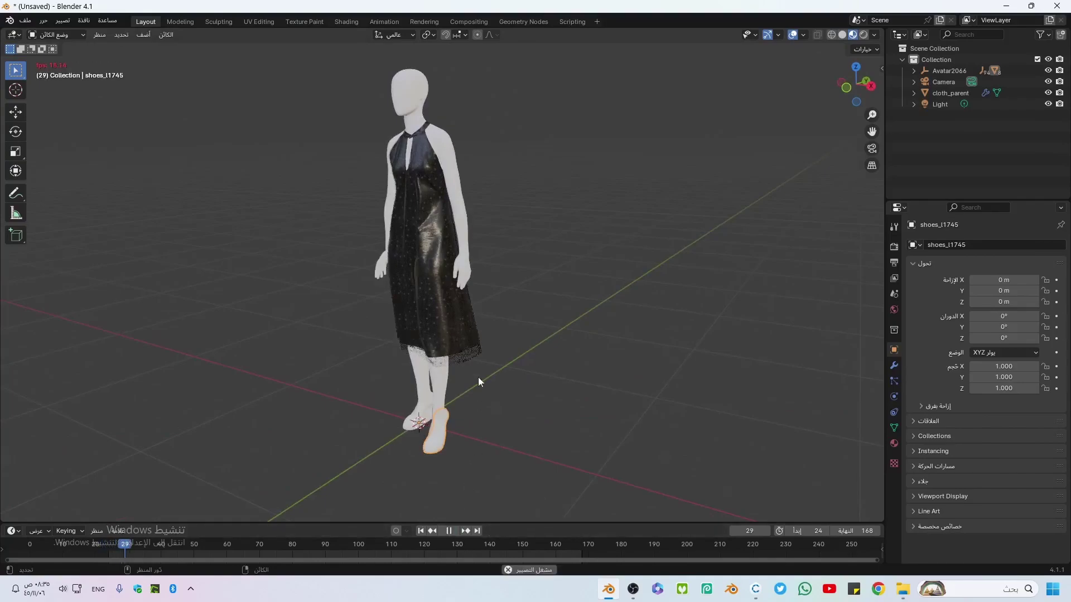
left_click(453, 531)
Switch to Rendered shading, zoom in on the dress, and play the animation again
left_click(863, 35)
mouse_move(442, 250)
middle_mouse_down("ctrl")
mouse_move(400, 257)
mouse_move(410, 399)
middle_mouse_up("ctrl")
left_click(453, 532)
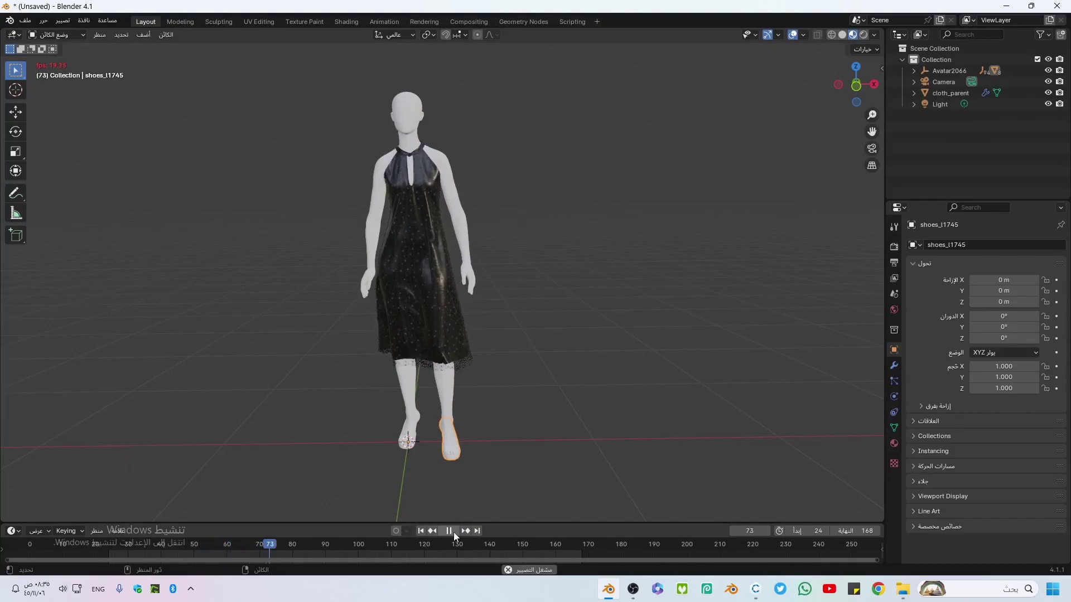